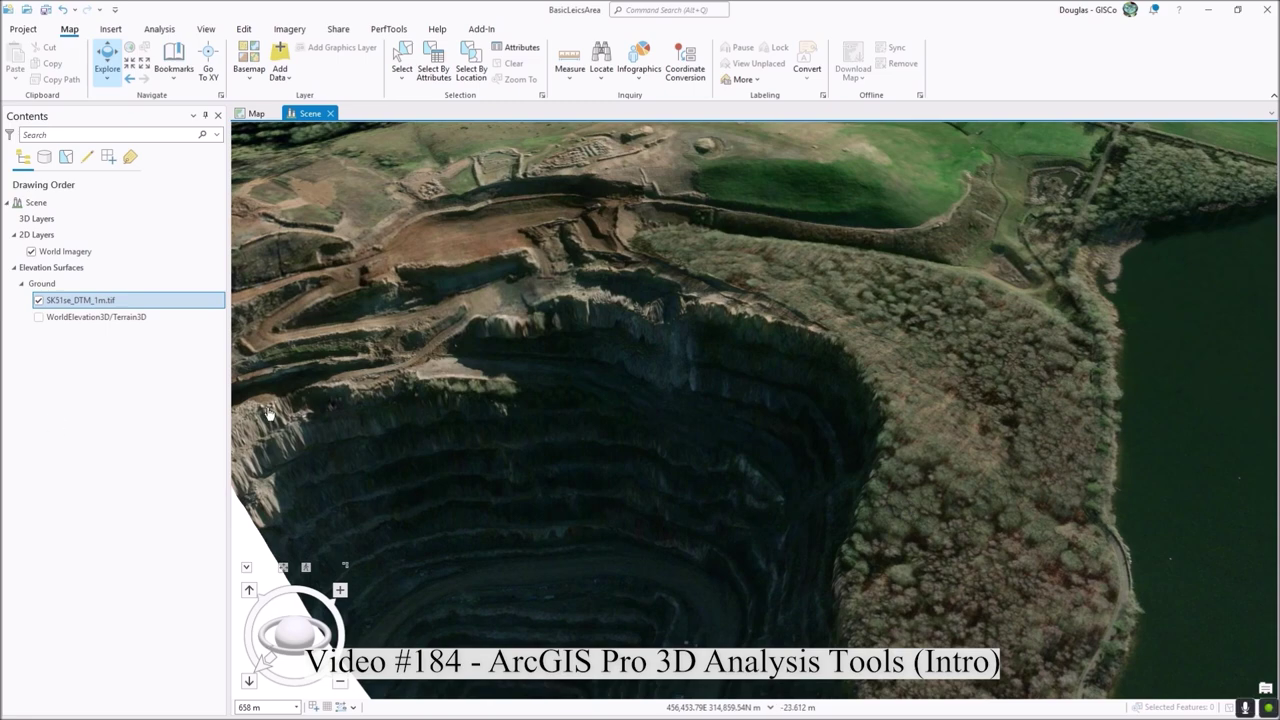
- Examine the quarry, its benches, the grassy mound and the neighbouring lake in the 3D scene from several distances and angles
scroll(624, 481, "down", 5)
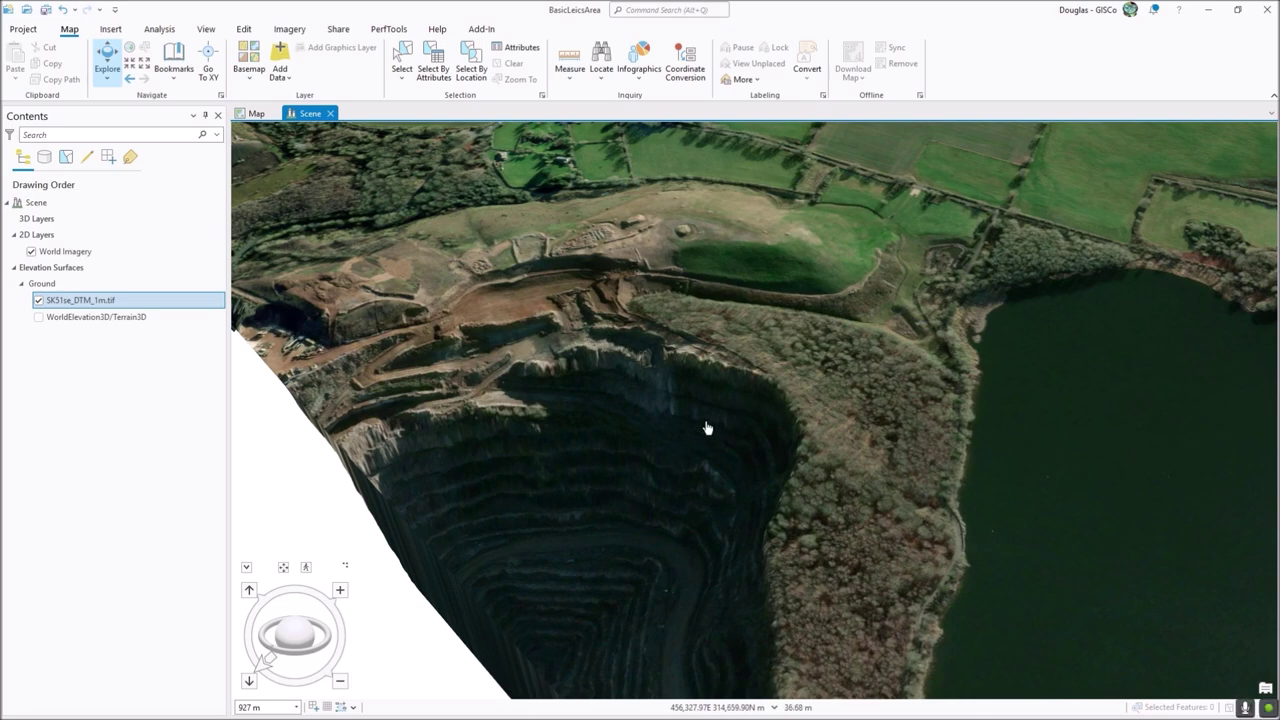
scroll(581, 458, "down", 2)
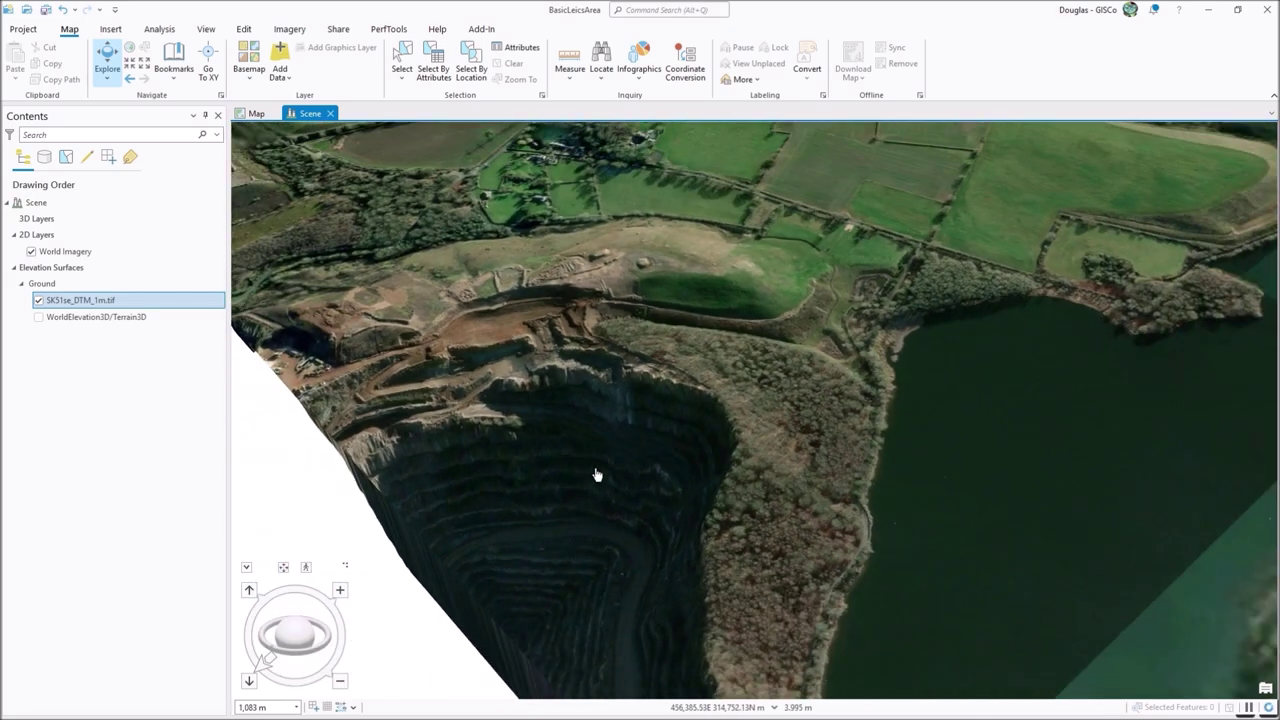
scroll(597, 475, "up", 2)
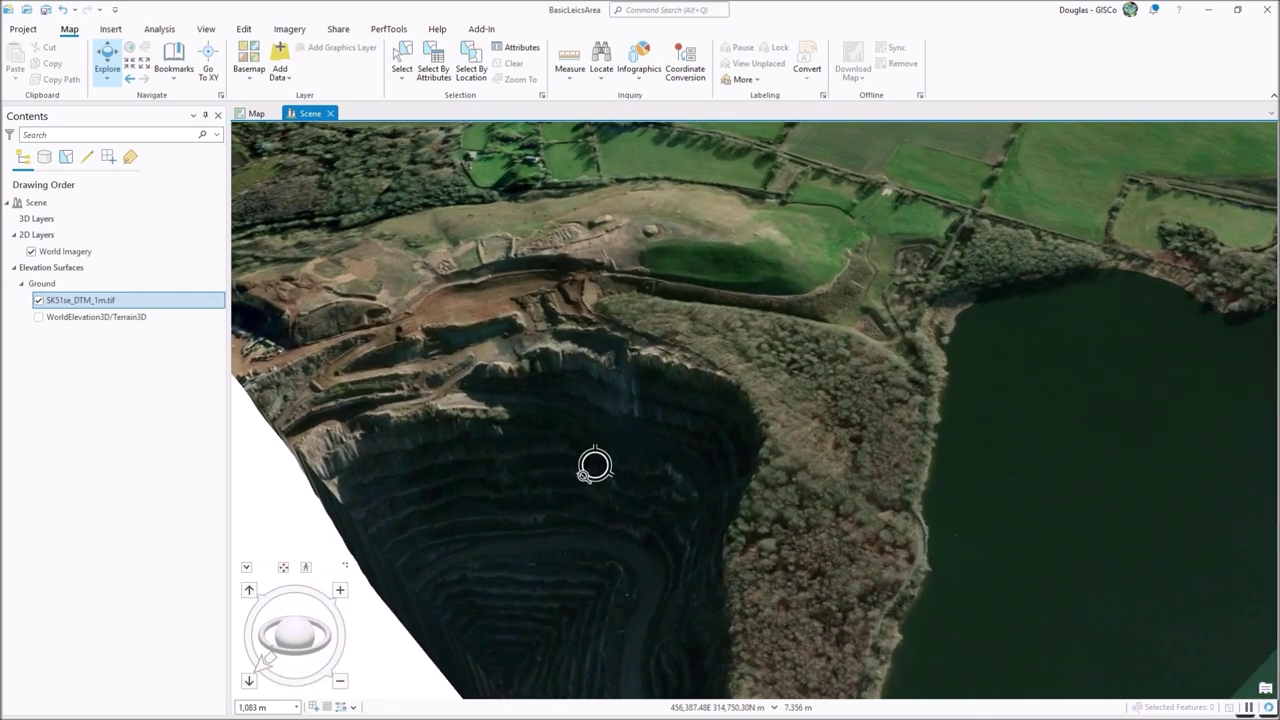
scroll(594, 465, "down", 1)
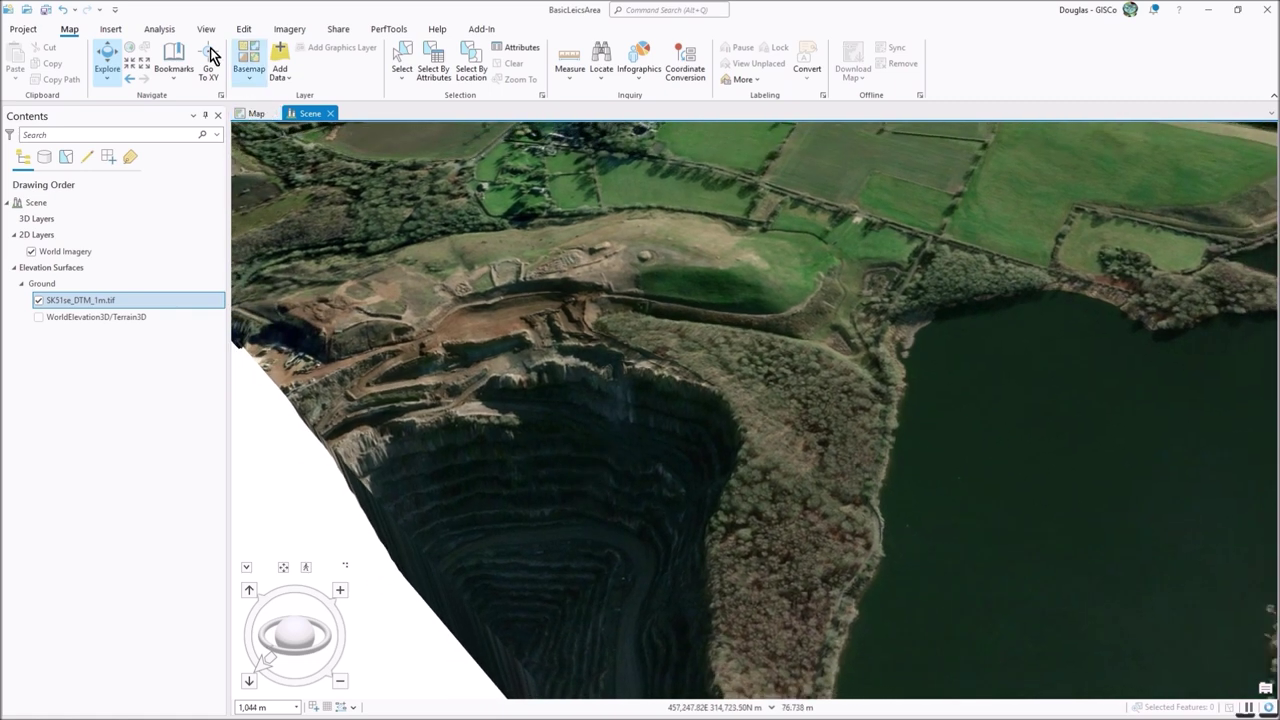
left_click(158, 29)
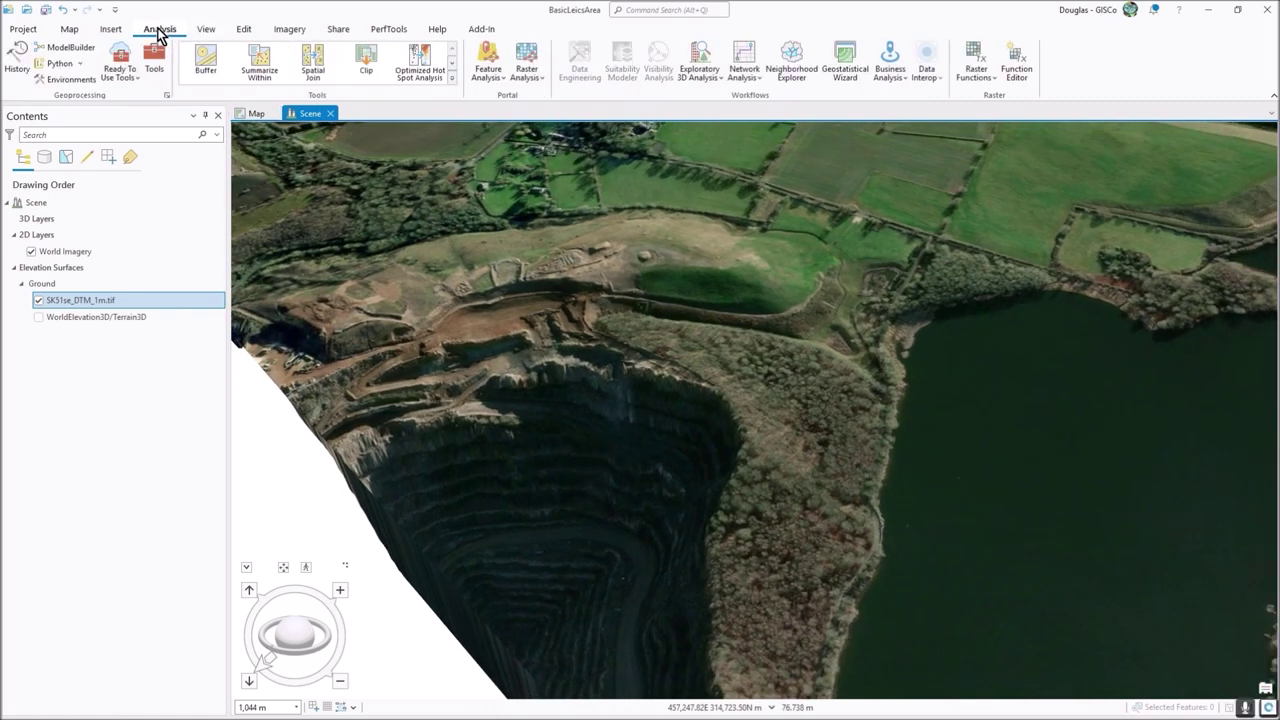
scroll(630, 391, "up", 2)
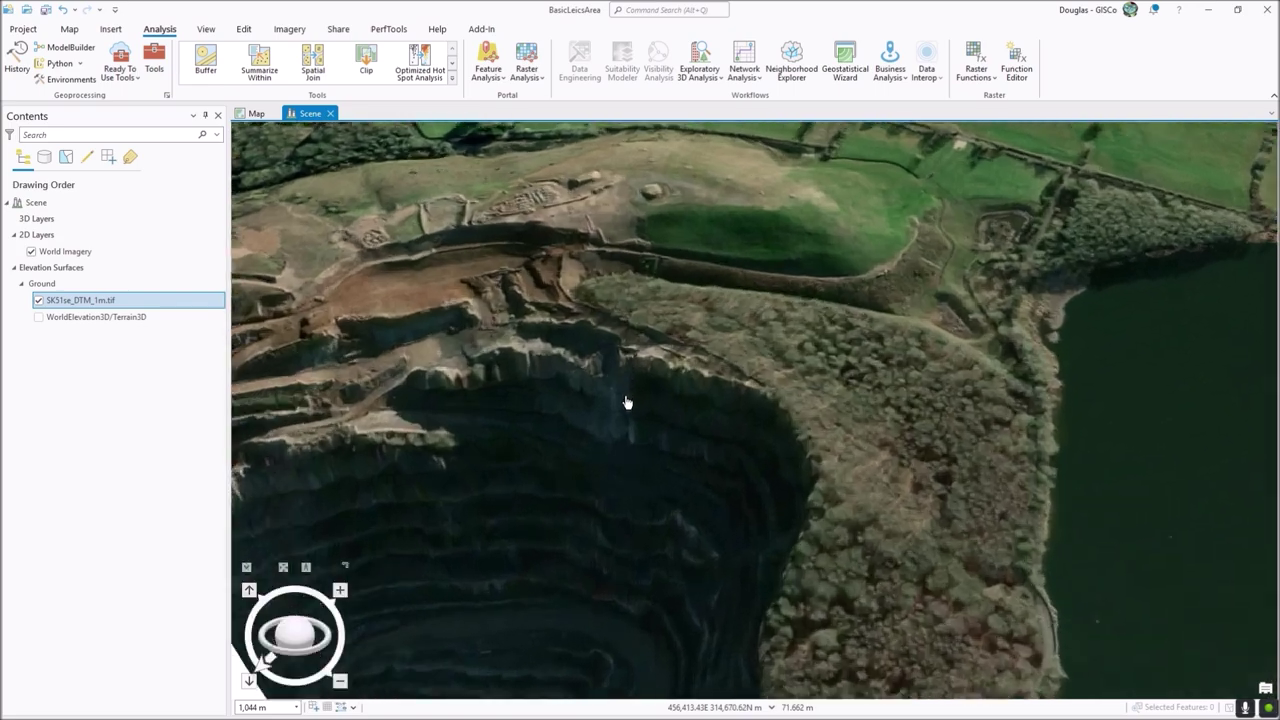
scroll(620, 414, "down", 3)
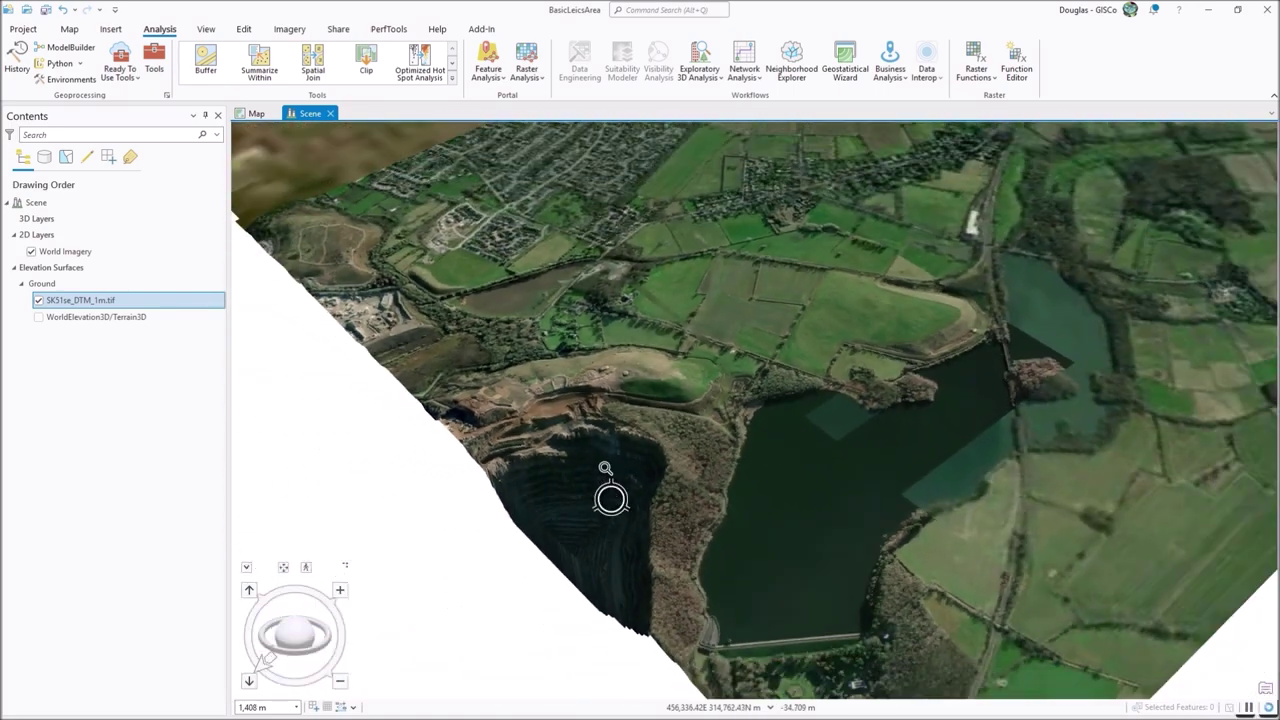
scroll(606, 491, "up", 3)
middle_click_drag(536, 512, 502, 405)
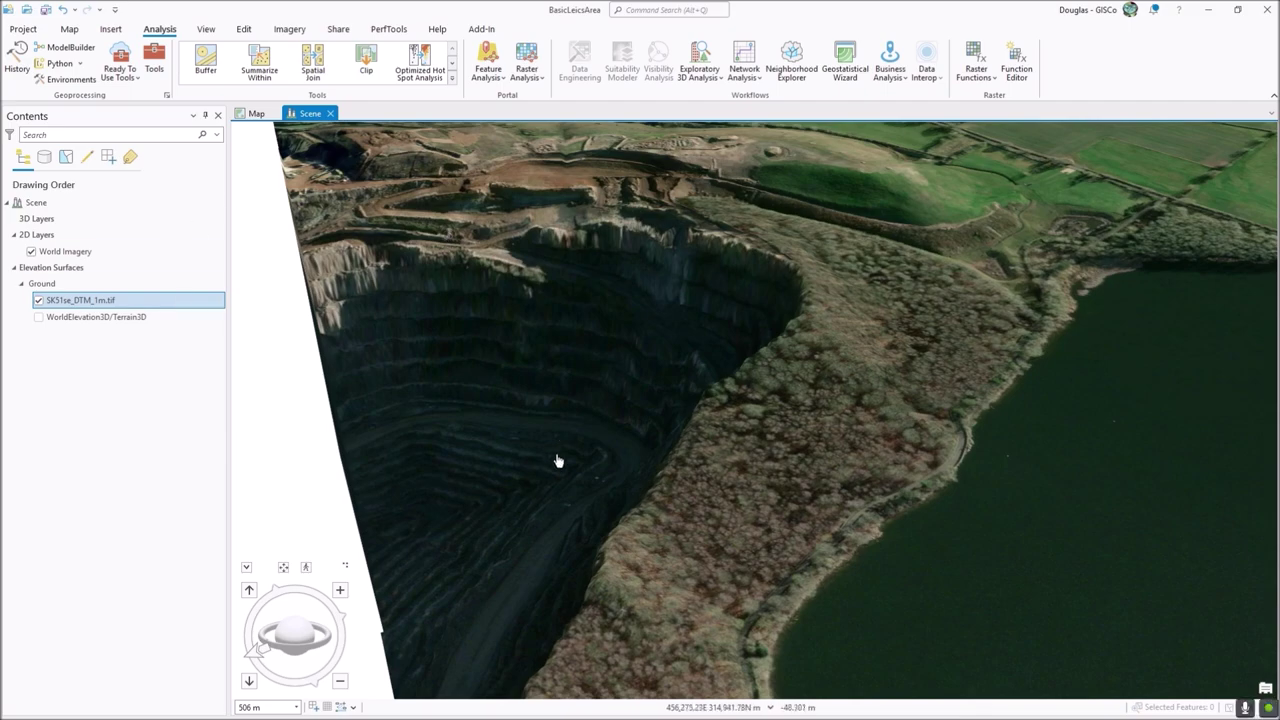
right_click_drag(626, 408, 634, 306)
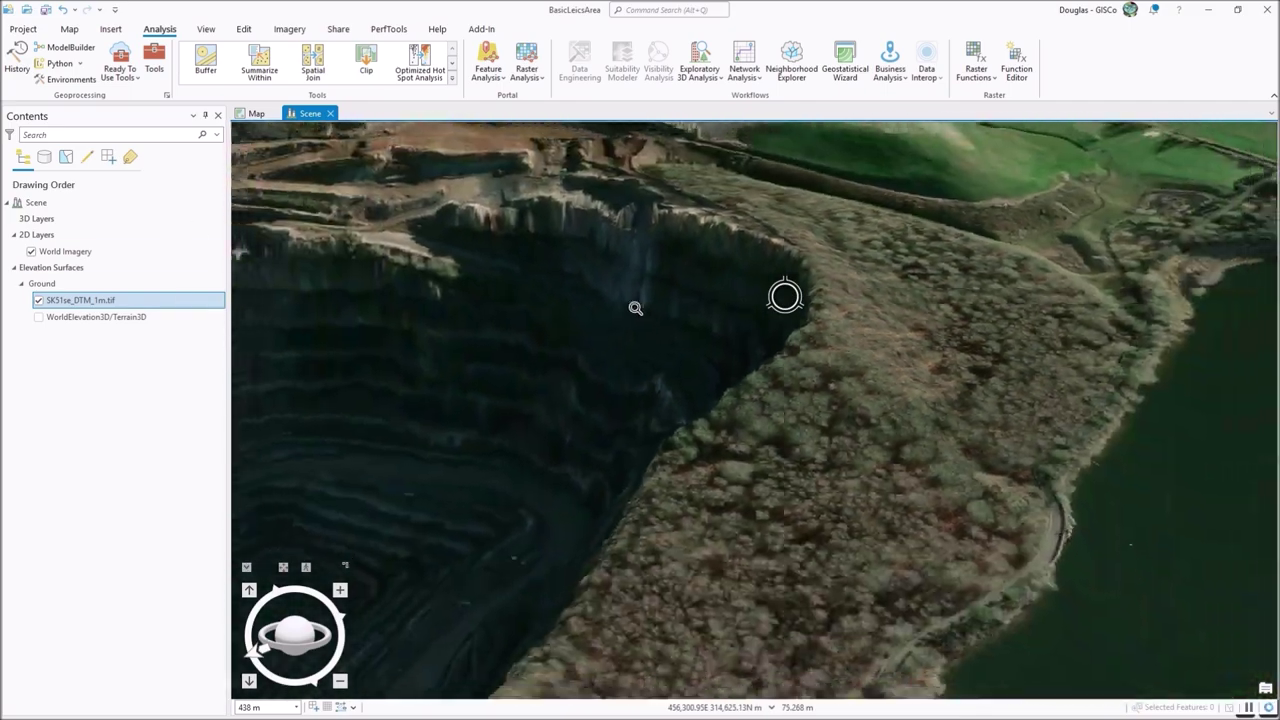
left_click_drag(928, 309, 748, 361)
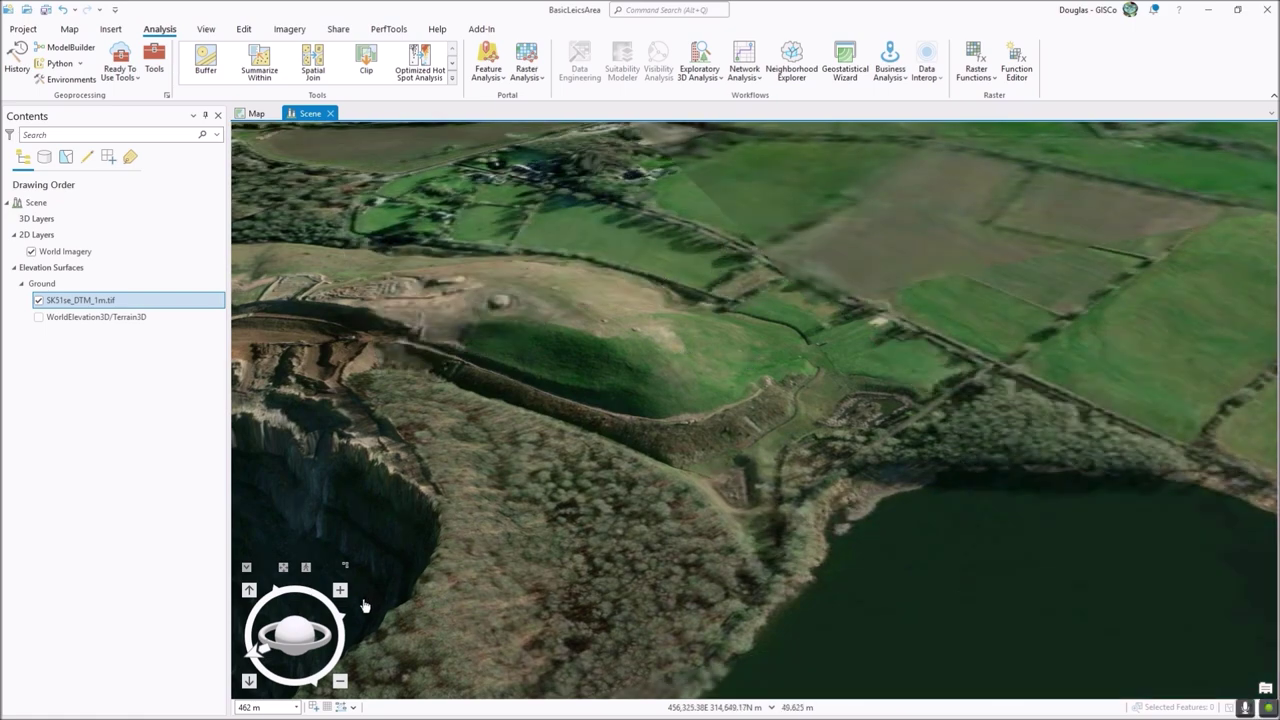
left_click_drag(262, 654, 385, 600)
scroll(912, 480, "down", 2)
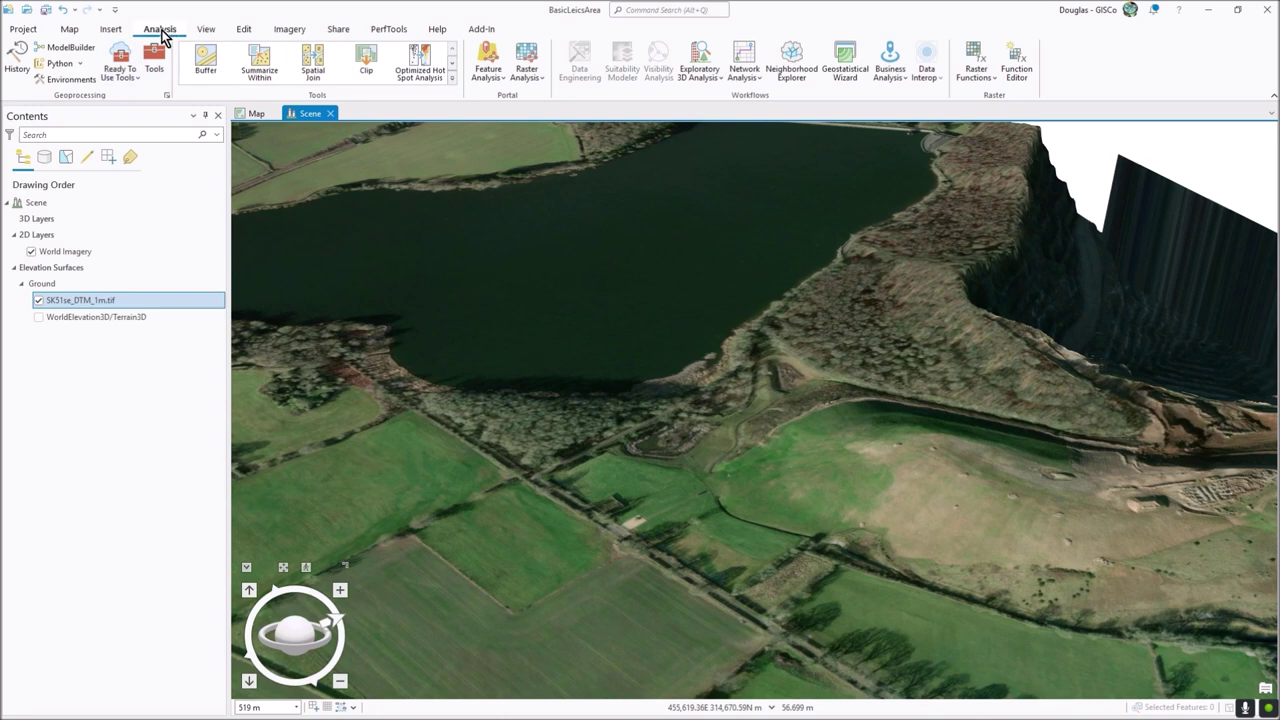
- Create an interactive elevation profile about 711 m long from inside the quarry pit to the tree-lined track beyond the lake
left_click(720, 84)
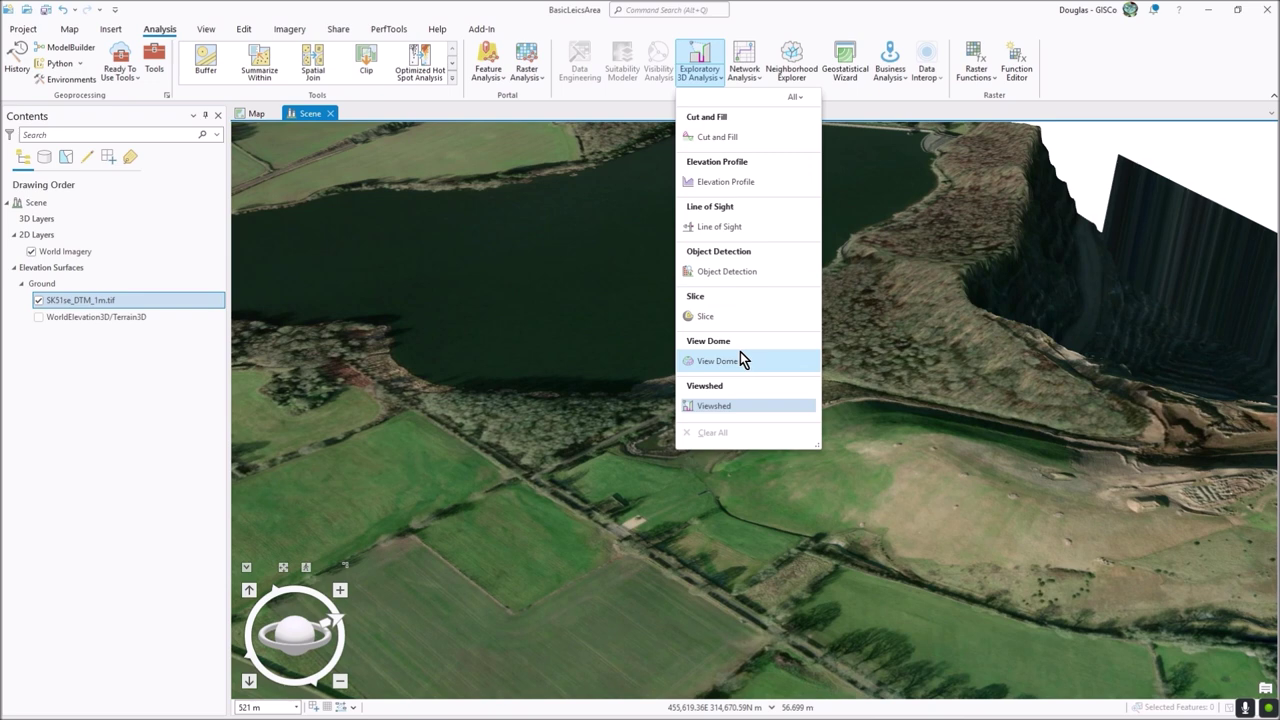
left_click(710, 185)
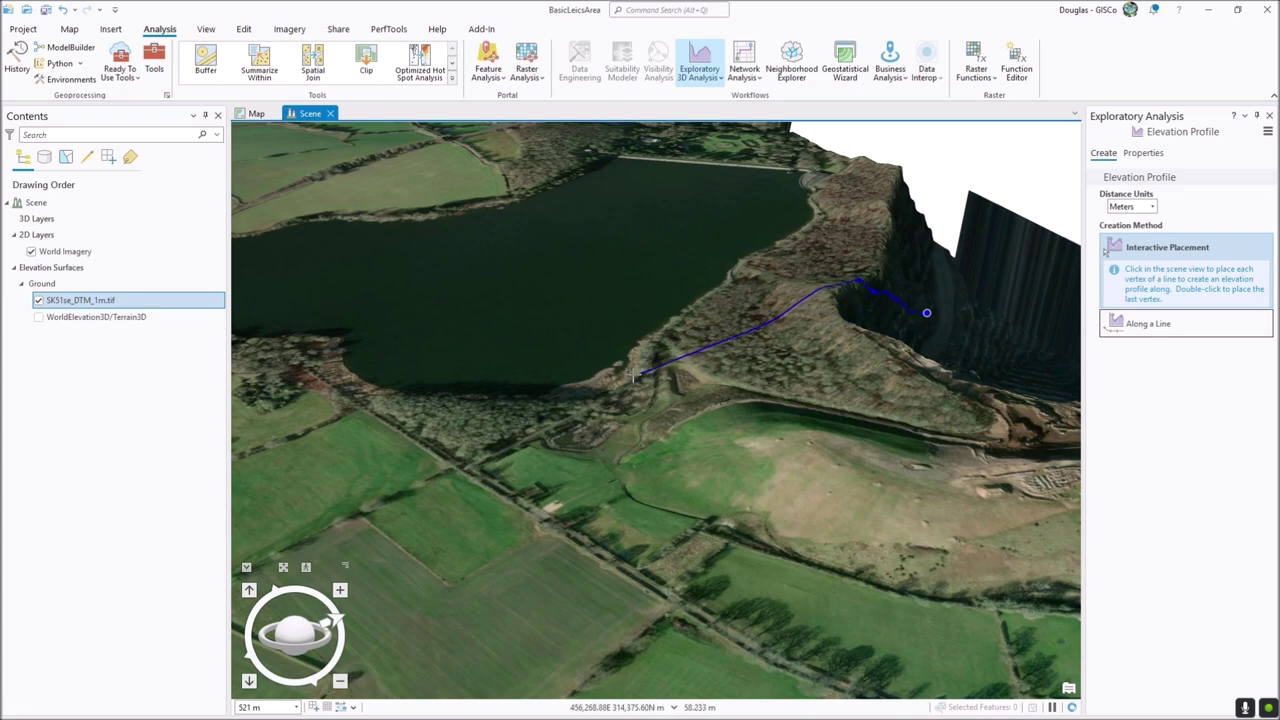
double_click(466, 467)
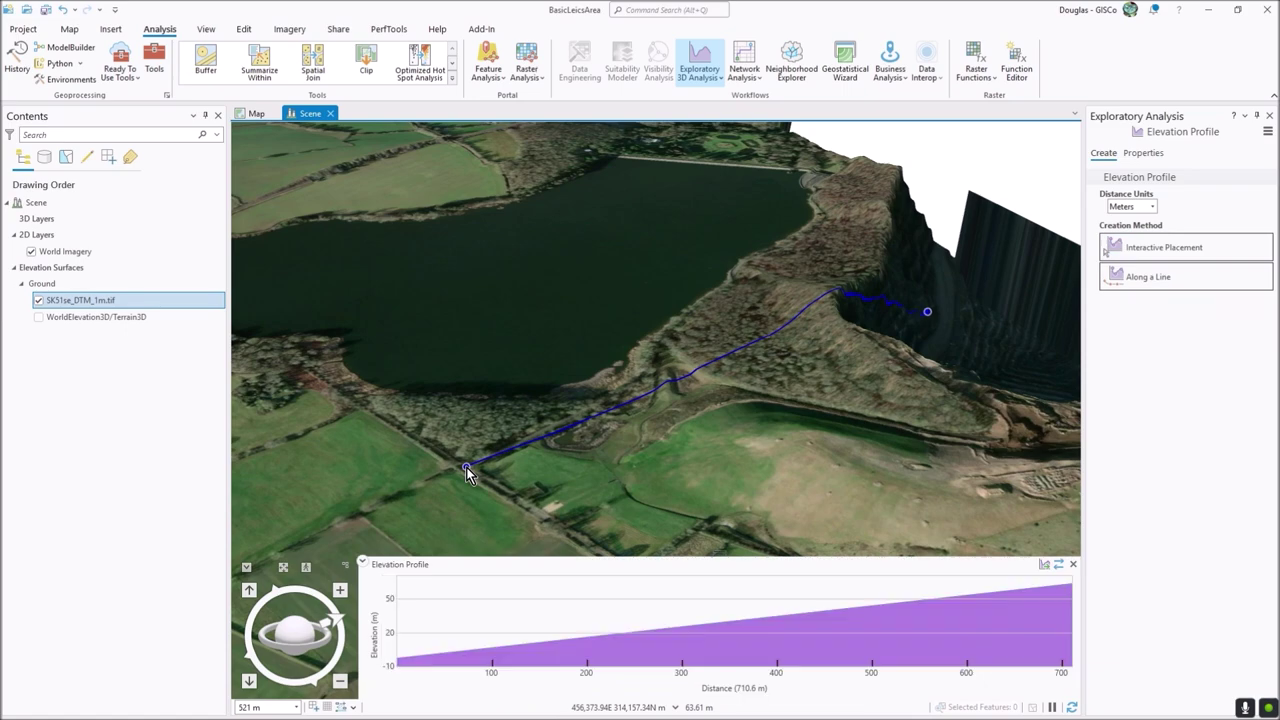
- Inspect how the profile line follows the terrain from the quarry pit over the wooded ridge, close up and from other angles
scroll(940, 325, "up", 10)
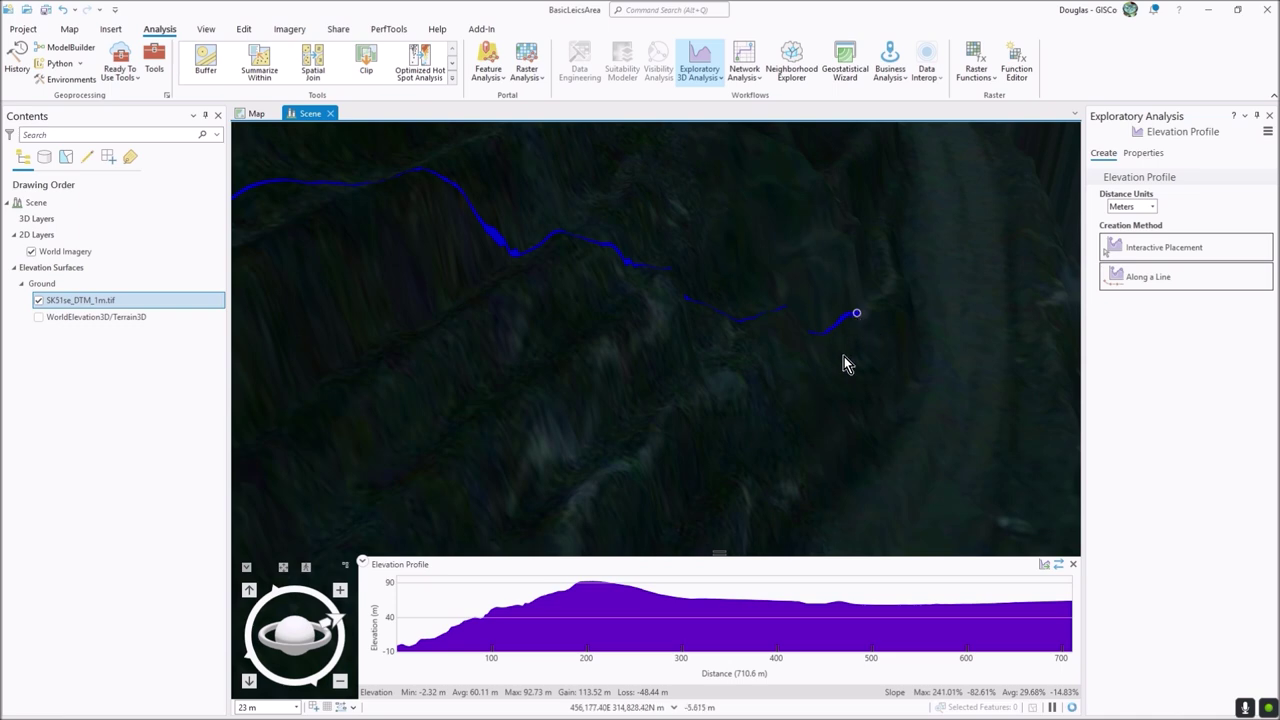
scroll(680, 389, "down", 7)
scroll(541, 428, "down", 5)
scroll(461, 433, "down", 1)
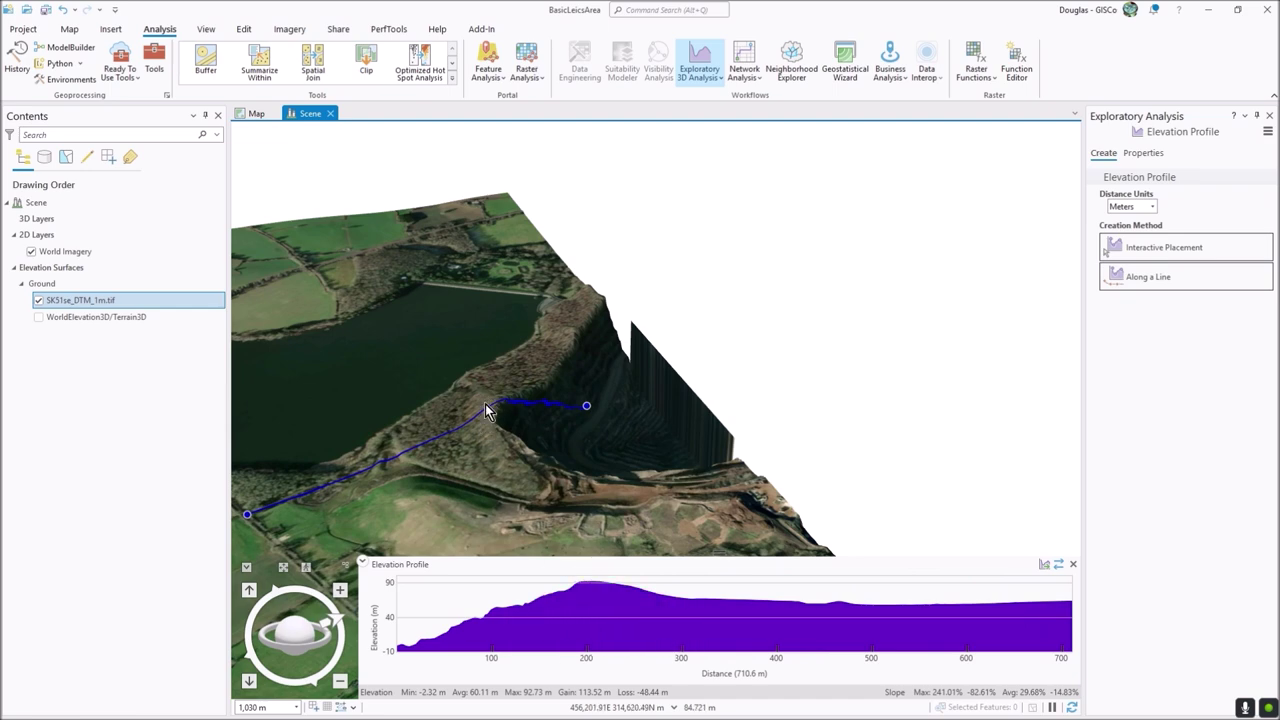
scroll(485, 410, "up", 3)
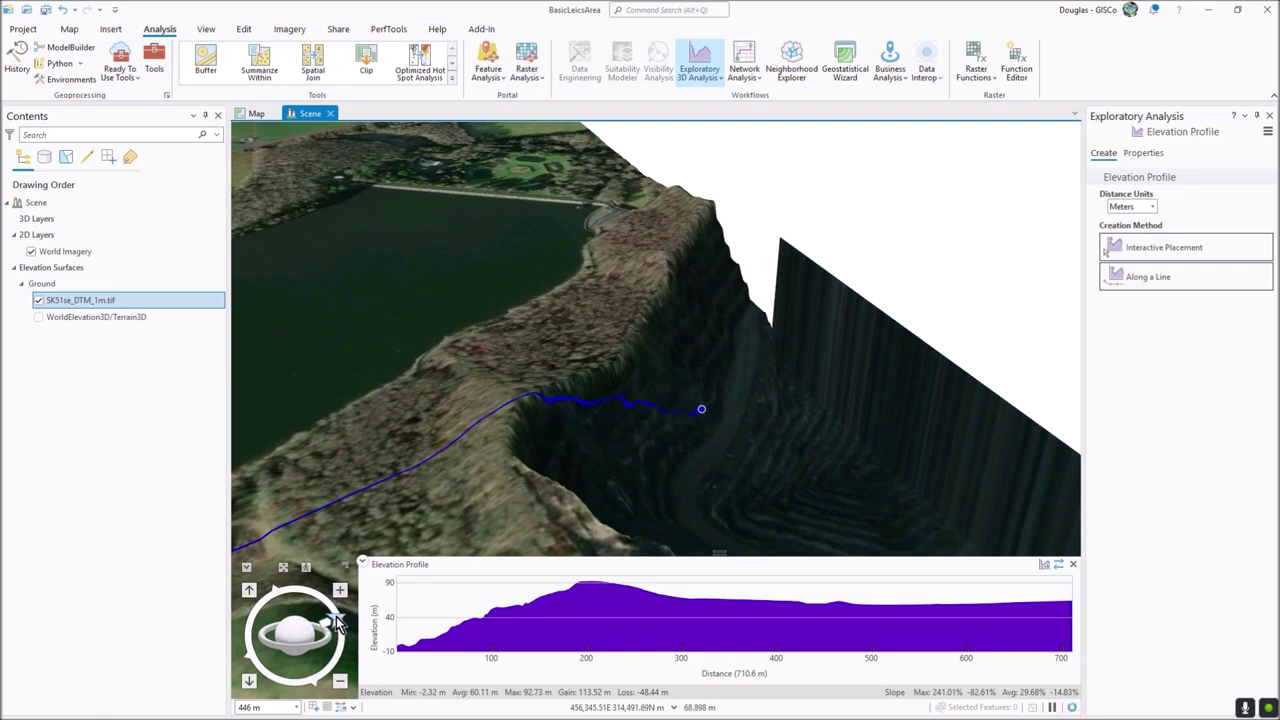
mouse_move(332, 624)
left_mouse_down()
mouse_move(305, 618)
mouse_move(312, 602)
mouse_move(335, 628)
mouse_move(249, 654)
left_mouse_up()
left_click_drag(330, 640, 350, 630)
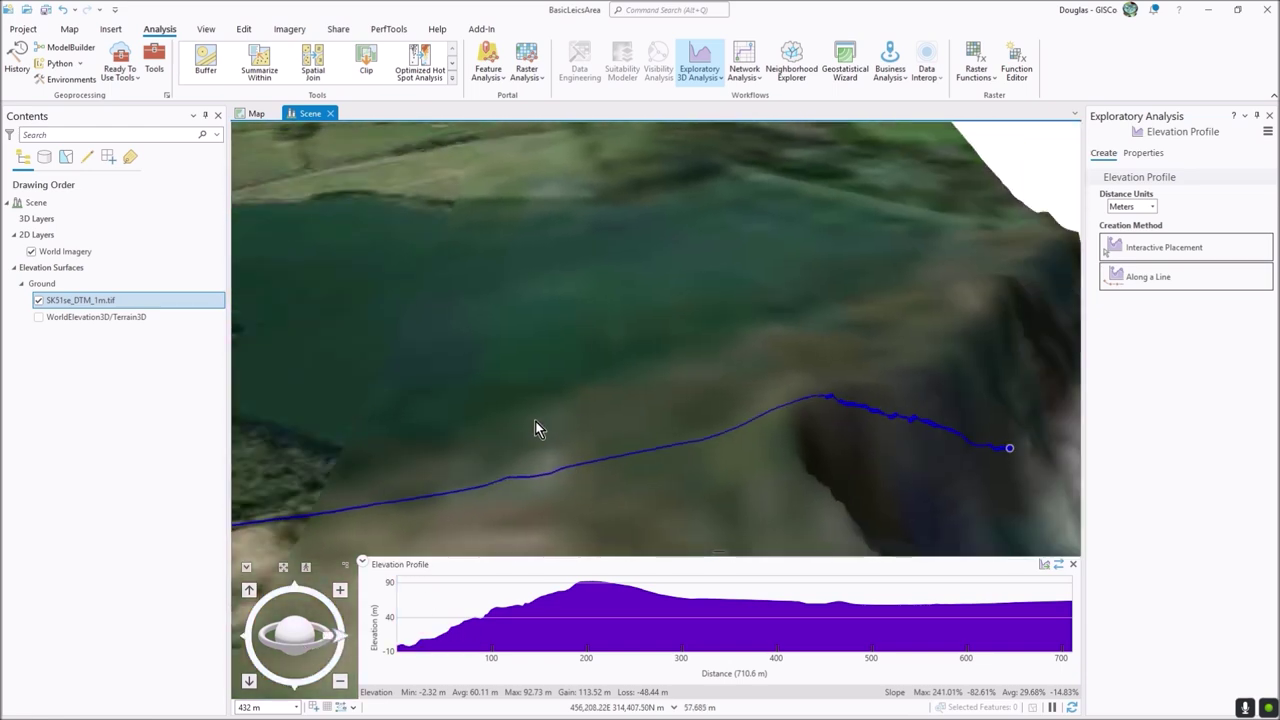
scroll(535, 421, "down", 3)
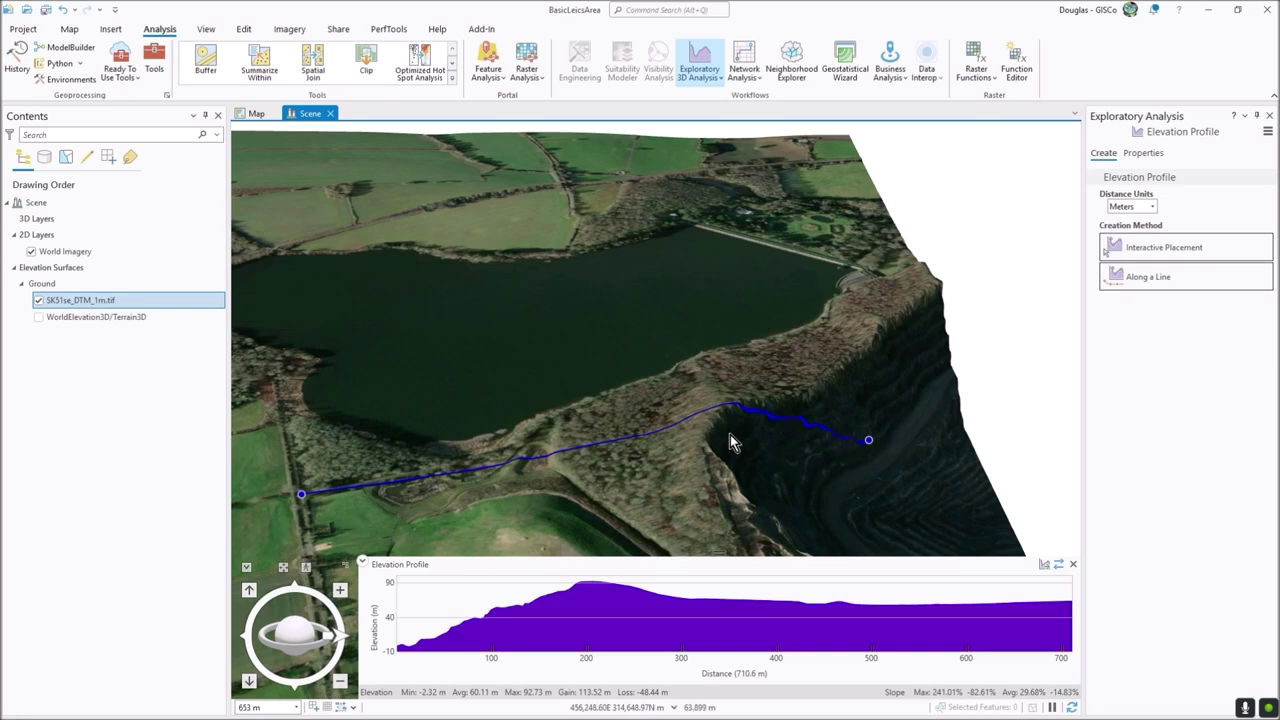
- Reverse the direction of the elevation profile and review the export formats available for its graph
left_click(1058, 566)
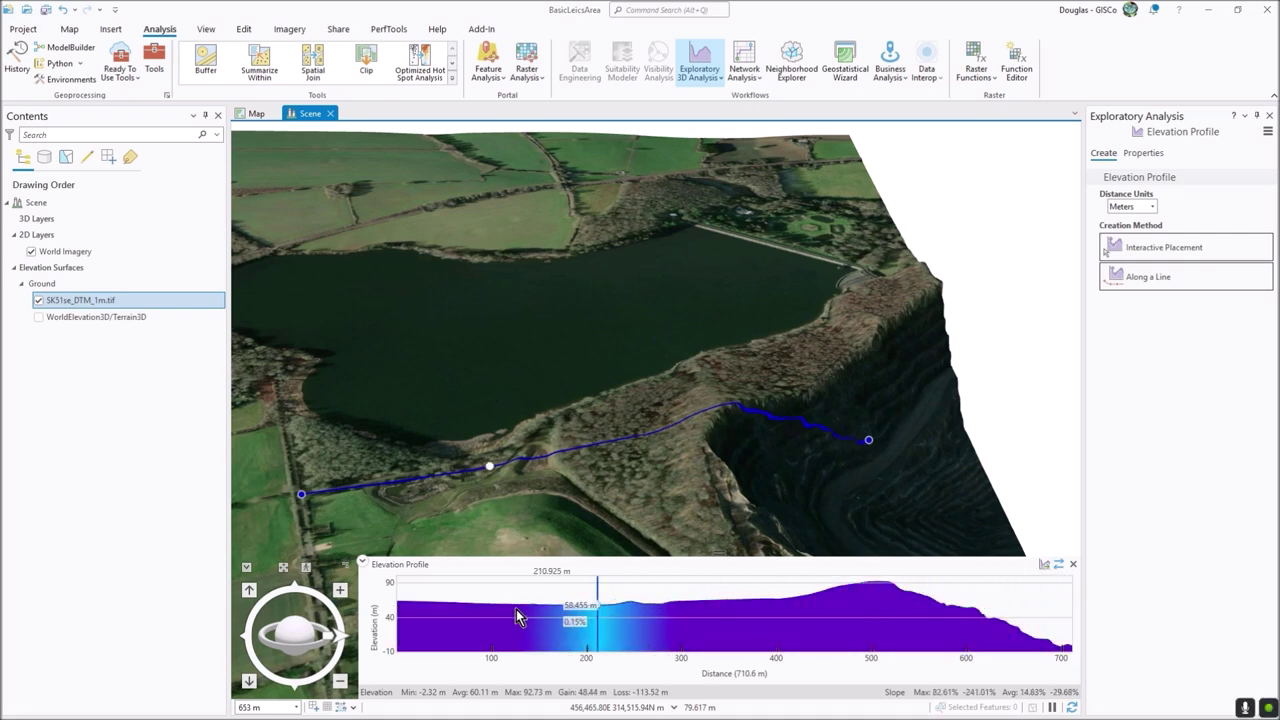
left_click(1045, 566)
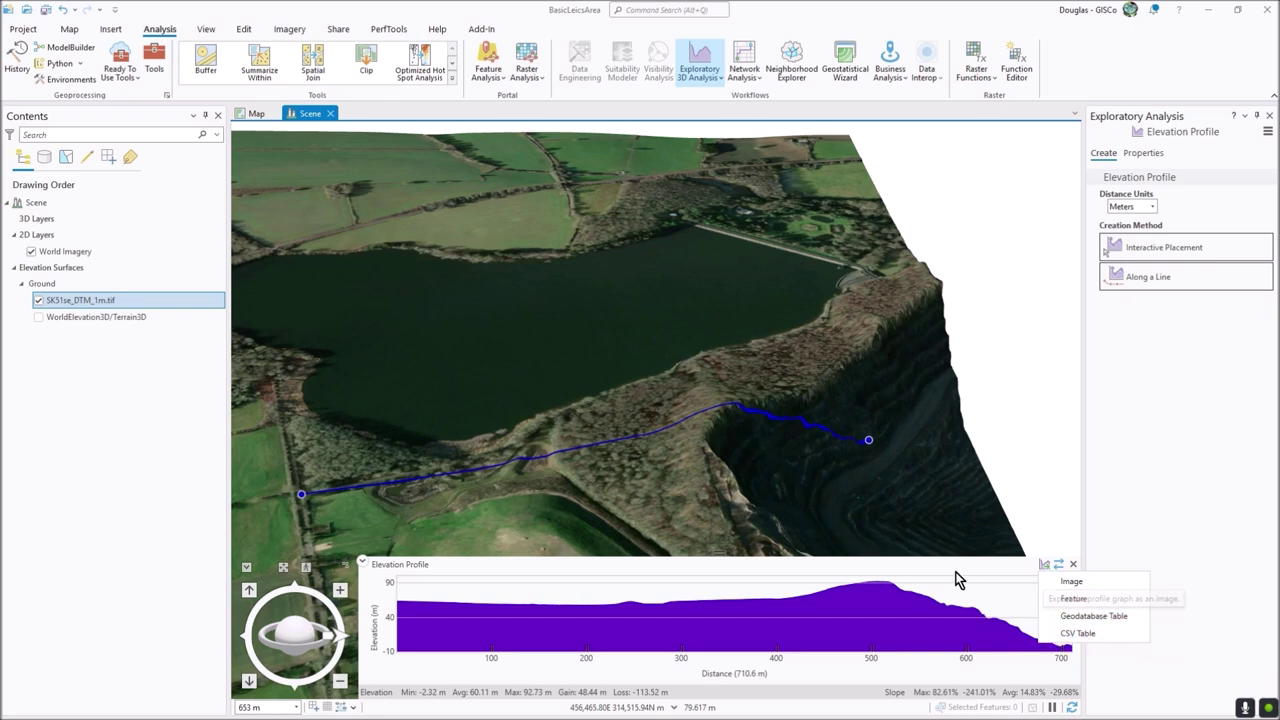
left_click(808, 475)
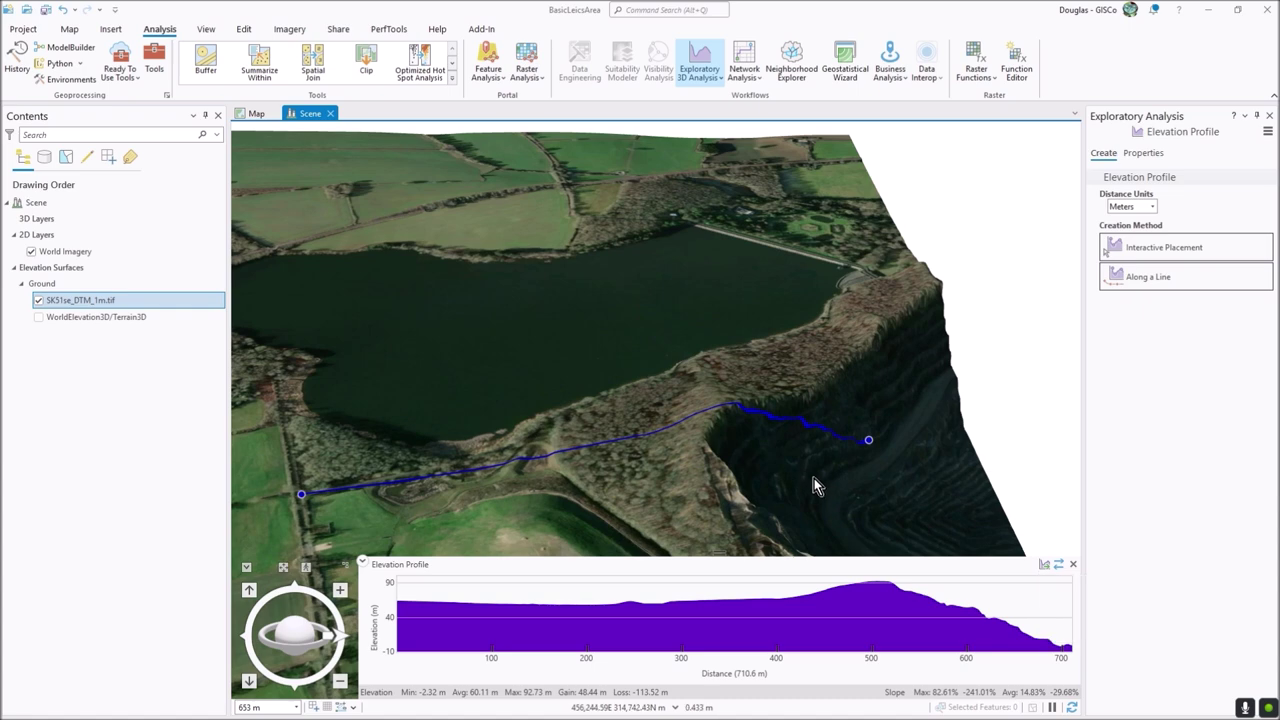
- Move the profile line's quarry end deeper into the pit and its field end to the edge of the wooded ridge
left_click_drag(869, 441, 891, 530)
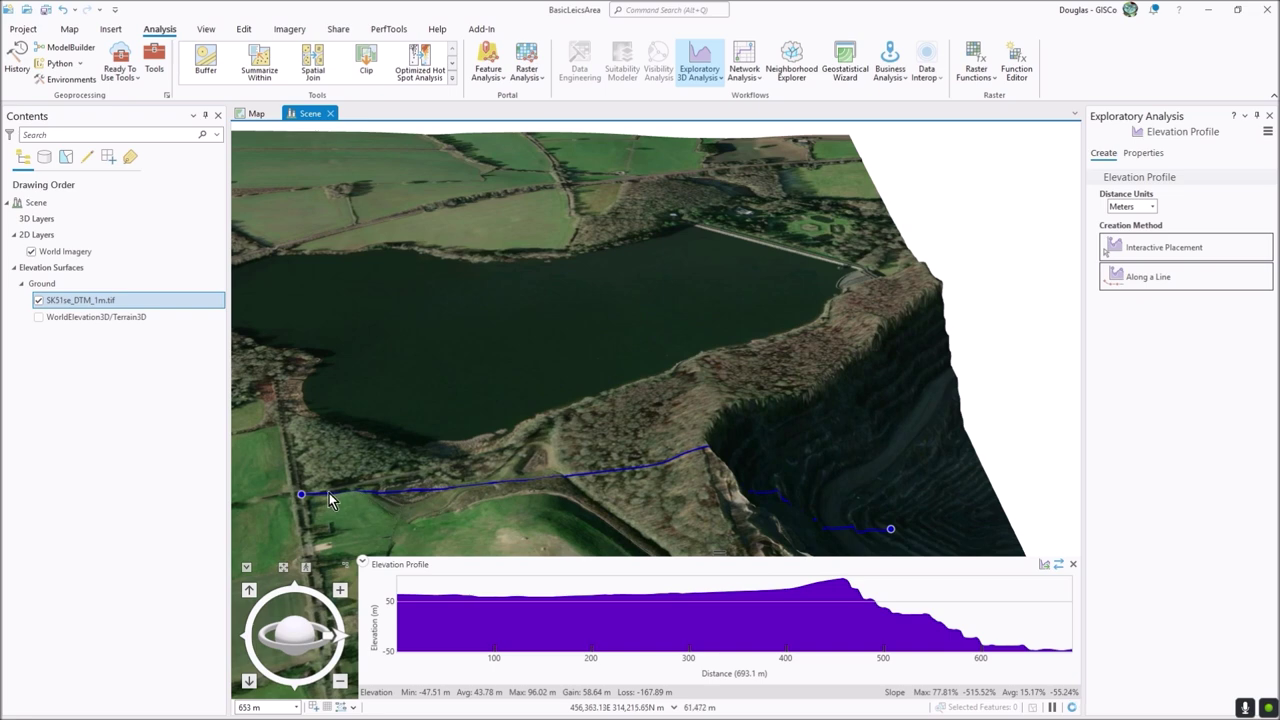
left_click_drag(303, 496, 529, 466)
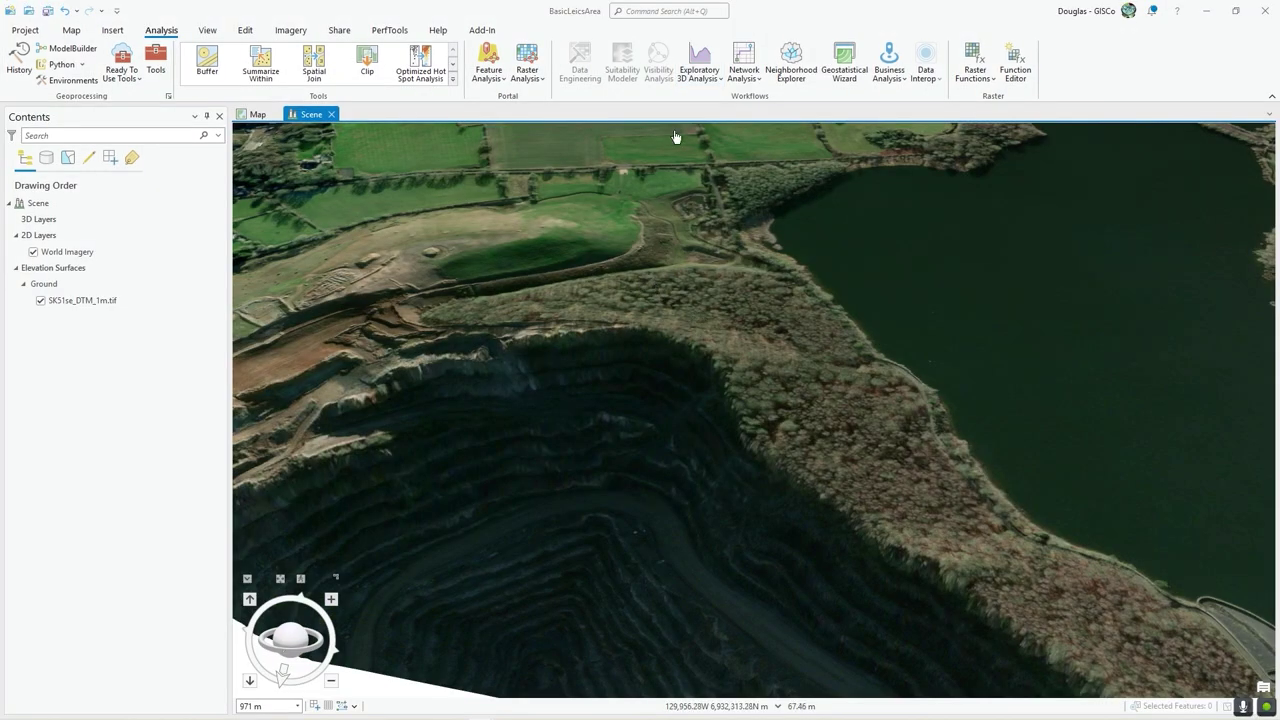
- Create an interactive elevation profile with four vertices, about 642 m long, from the woodland down to the quarry floor
left_click(753, 85)
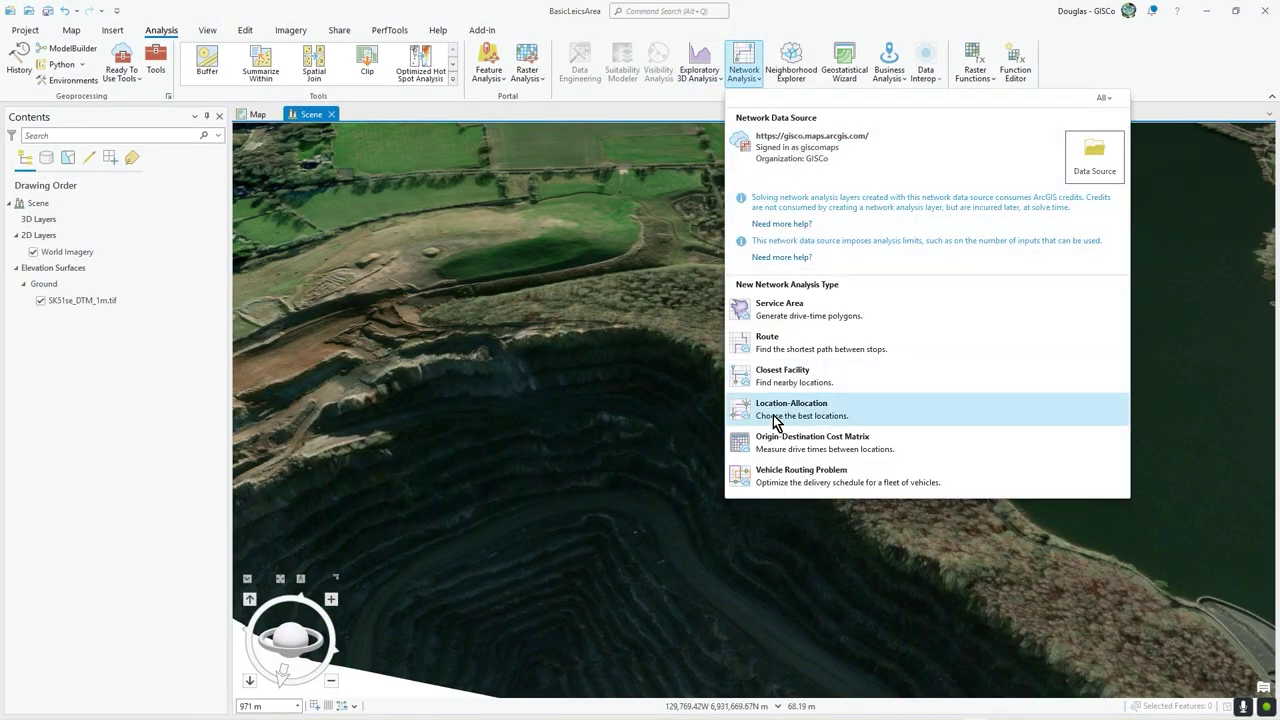
left_click(711, 78)
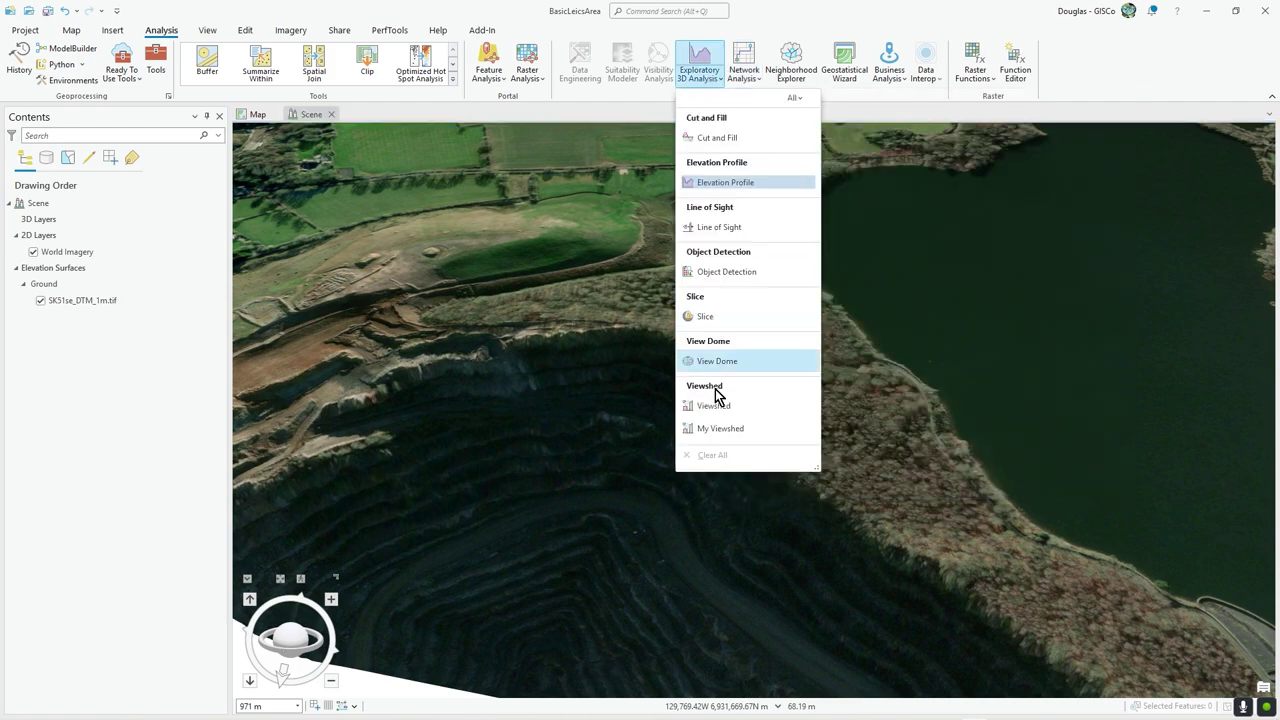
left_click(728, 186)
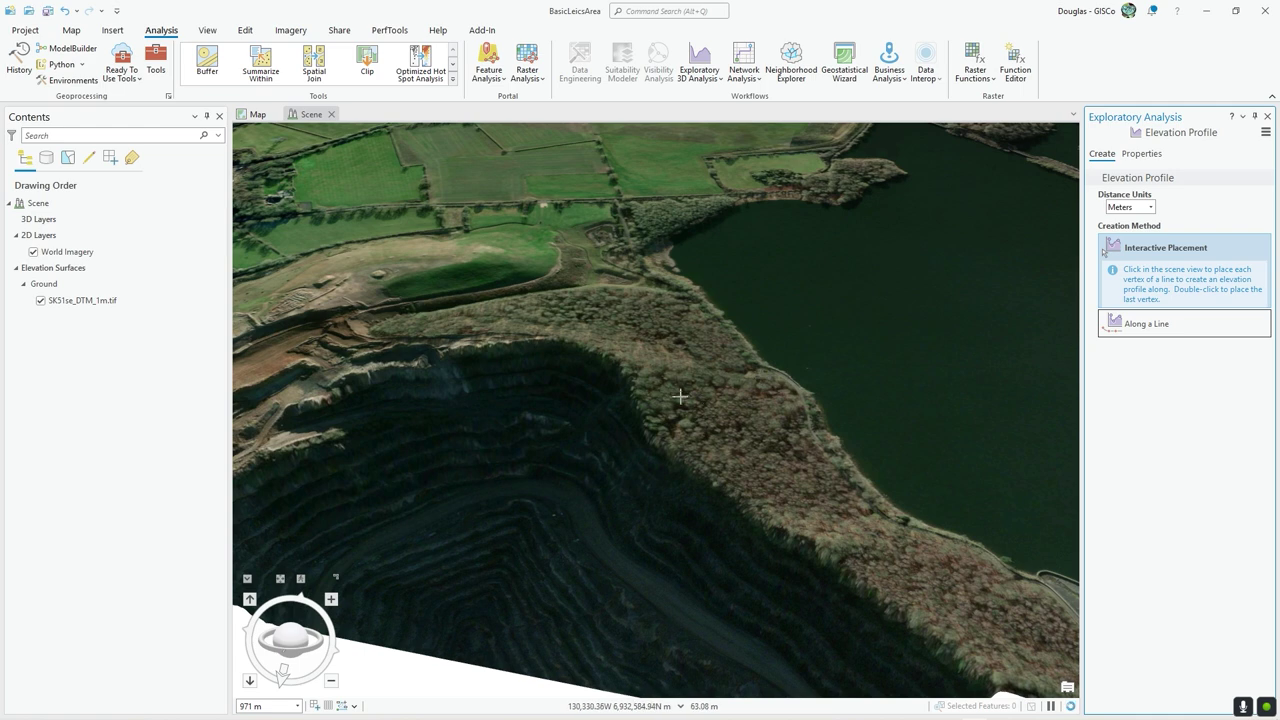
left_click(598, 295)
left_click(590, 361)
left_click(556, 483)
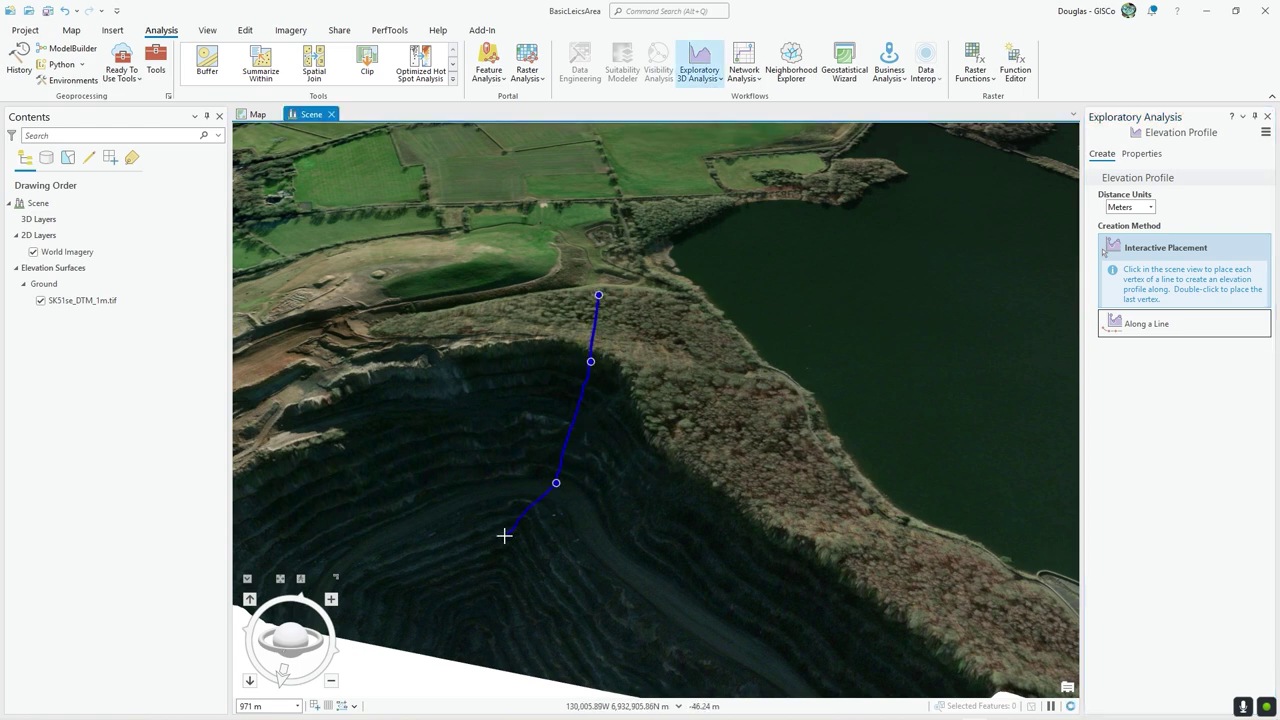
double_click(505, 537)
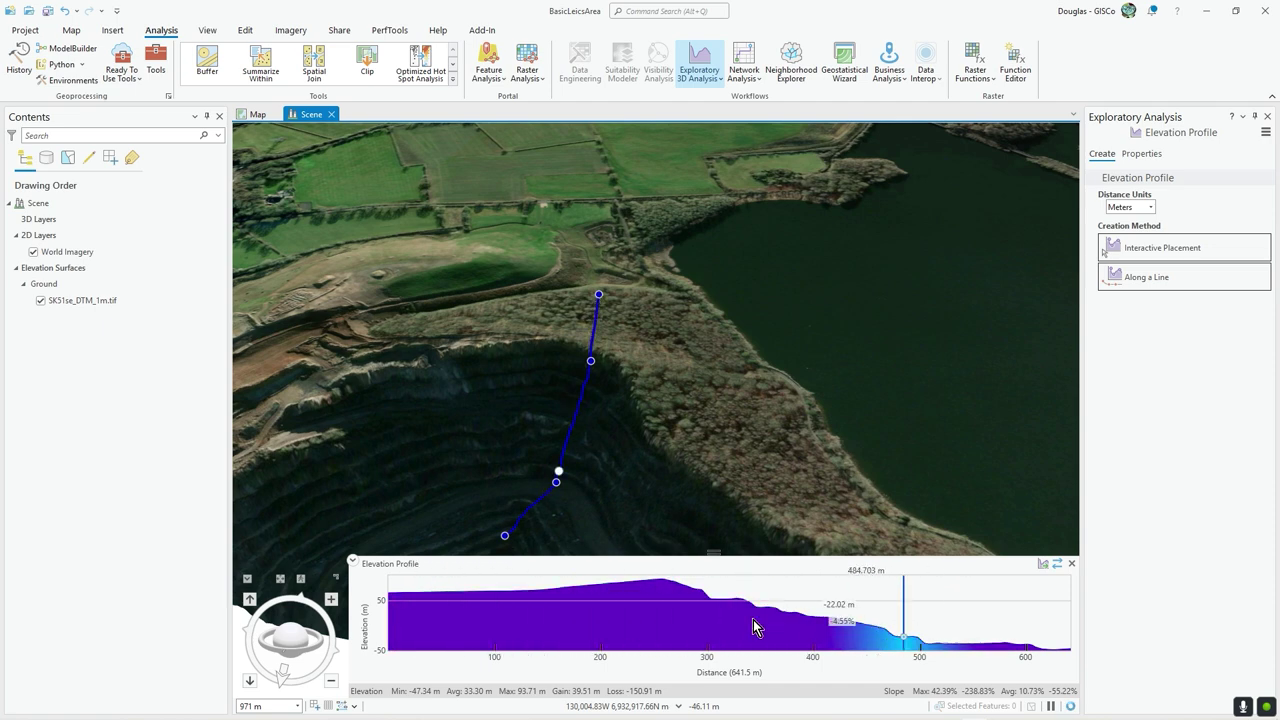
- Shift the second vertex of the four-vertex profile line slightly near the quarry rim, check the graph and close it
left_click(354, 564)
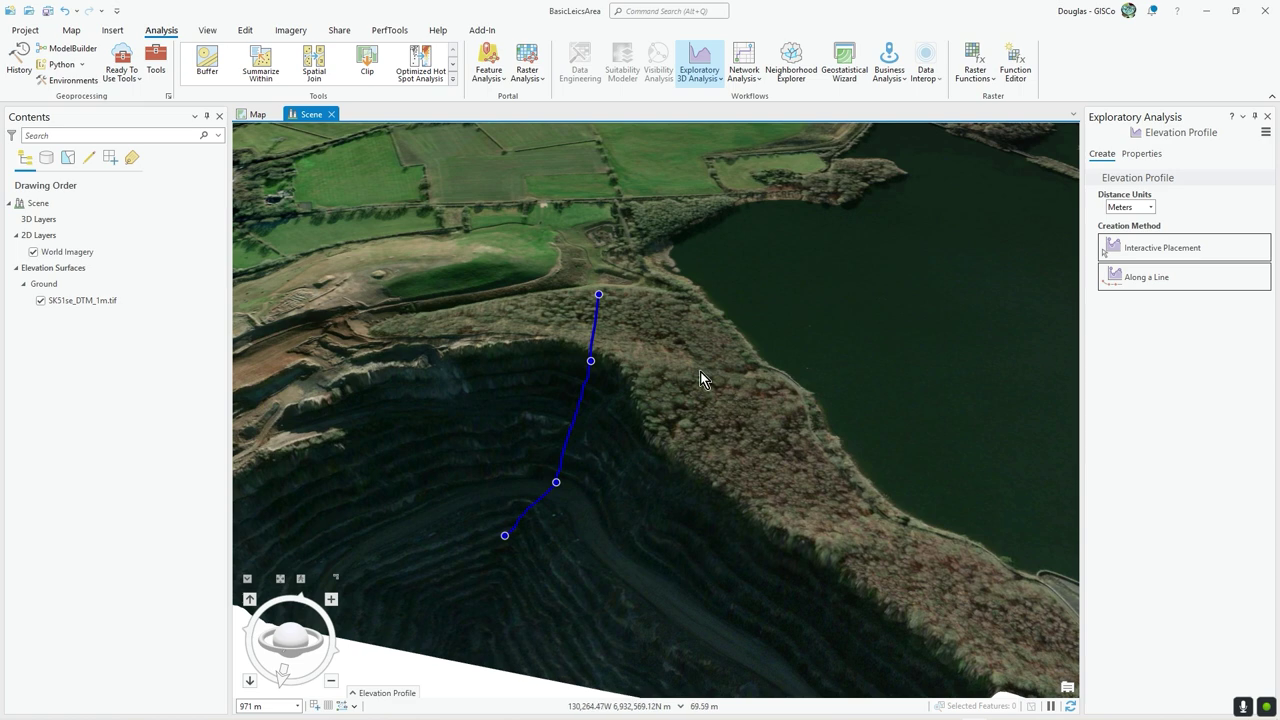
left_click_drag(591, 362, 573, 344)
left_click(356, 694)
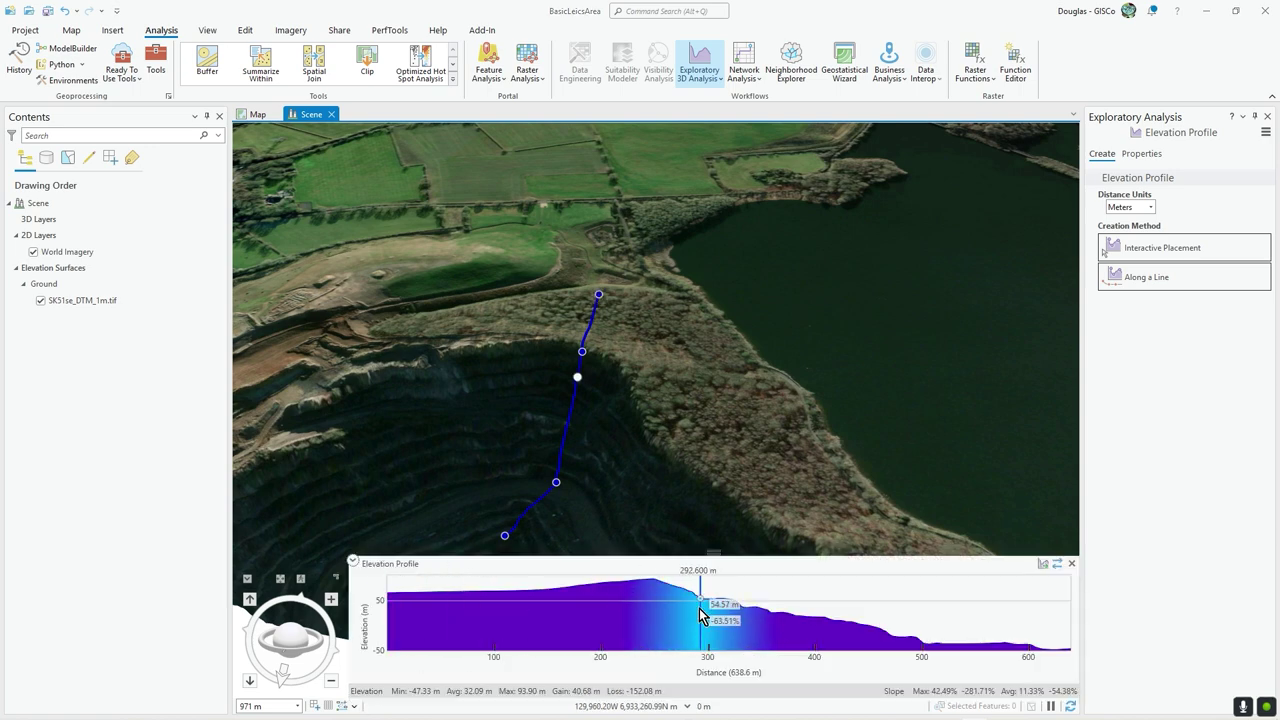
left_click(1072, 565)
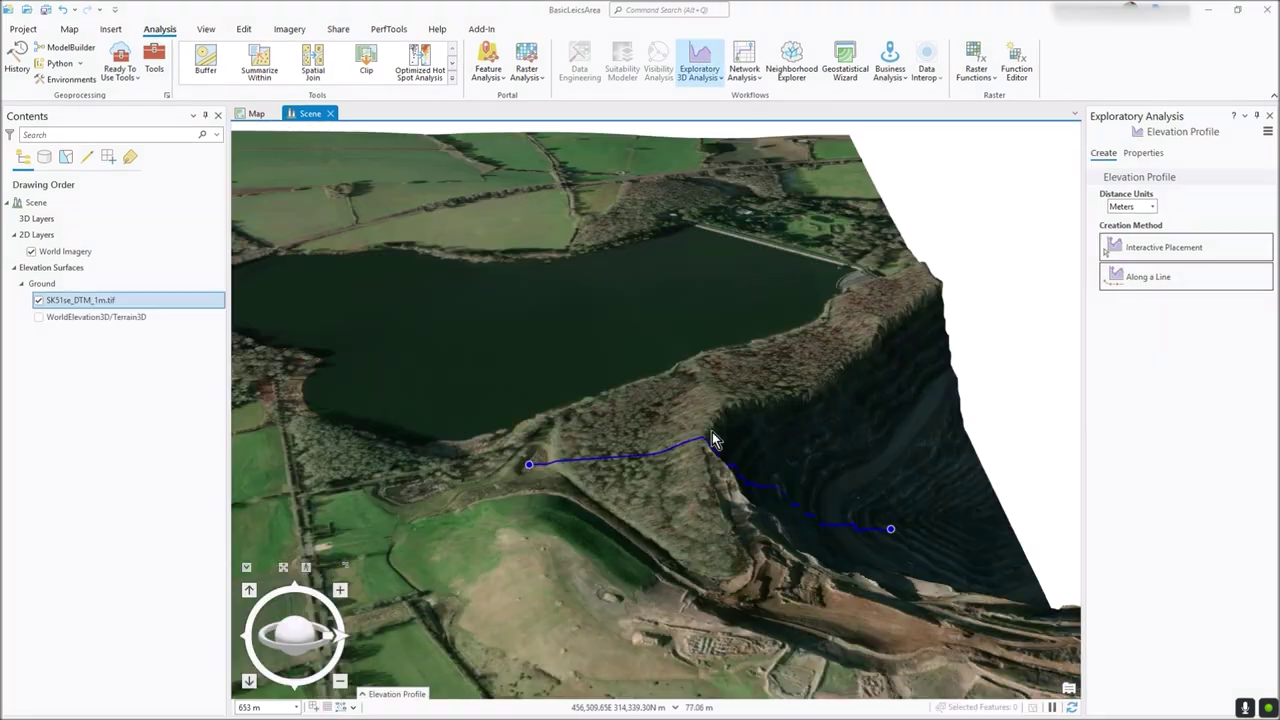
- Create a viewshed by interactive placement on the grassy mound beside the quarry, keeping the default viewpoint, angle and distance settings
left_click(700, 72)
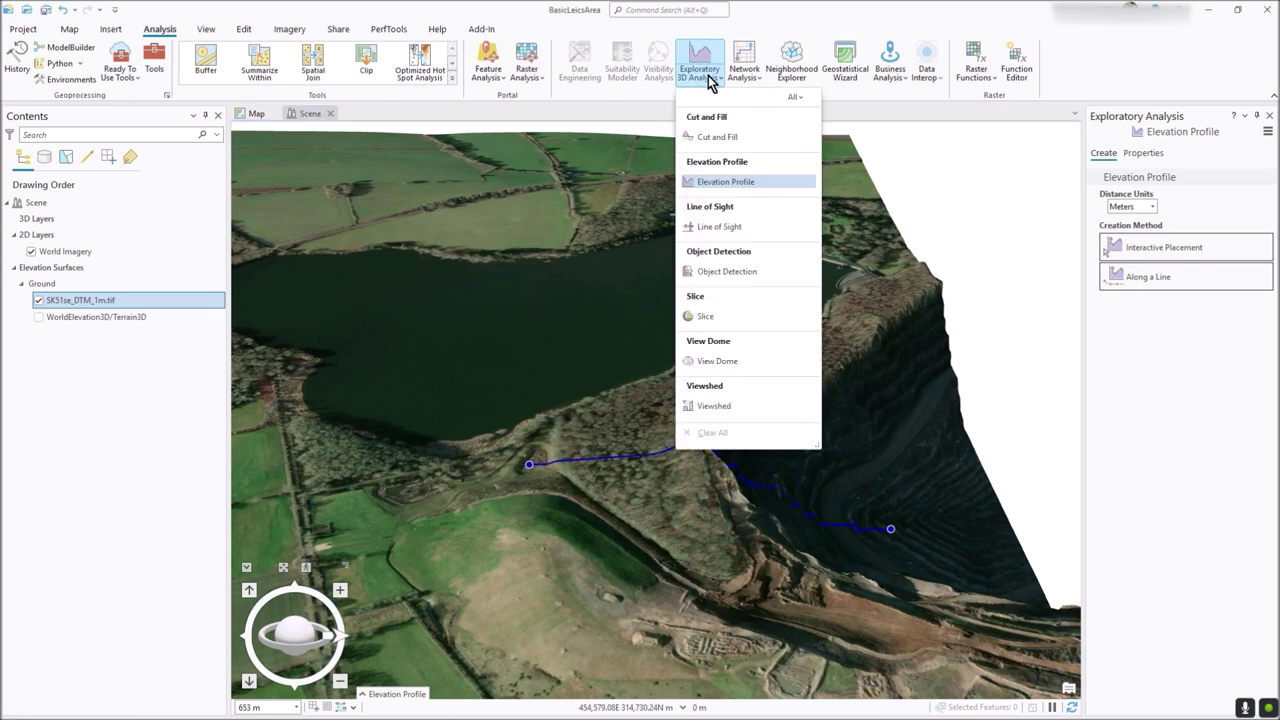
left_click(725, 410)
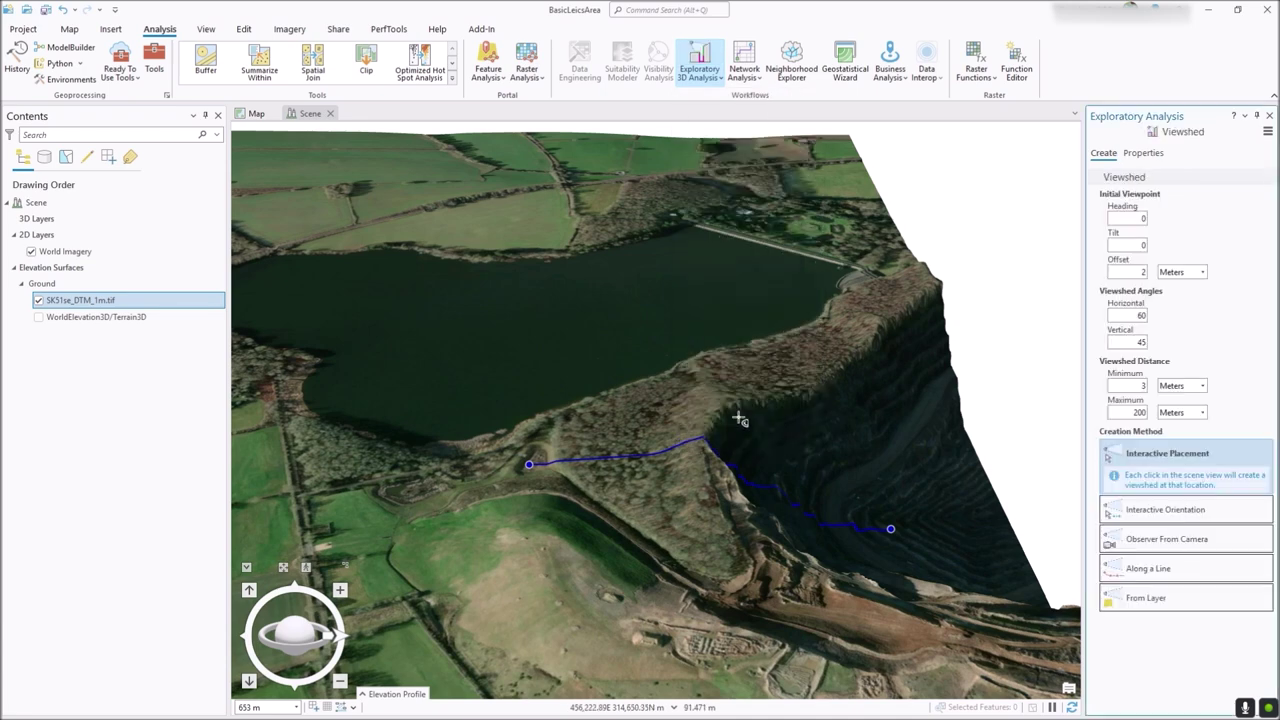
left_click(542, 538)
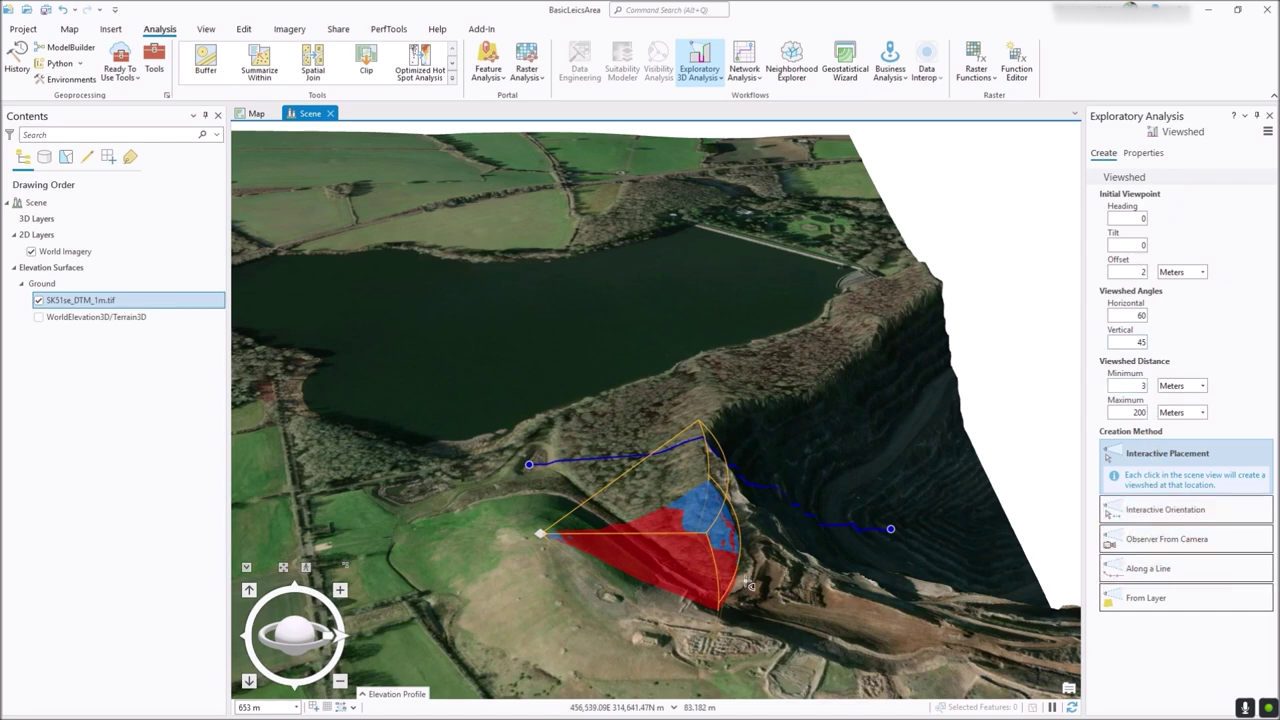
- Change the visible-area colour in the viewshed global properties to a muted green
scroll(750, 585, "up", 6)
scroll(748, 577, "up", 2)
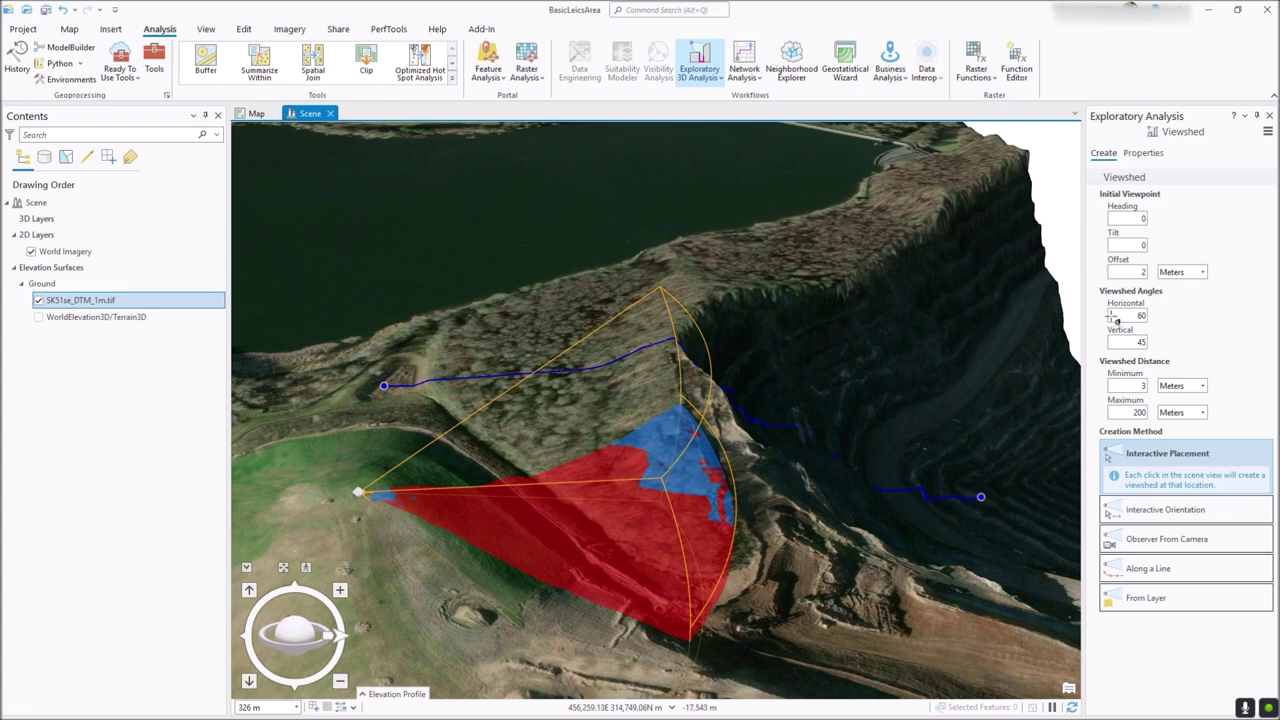
left_click(1146, 157)
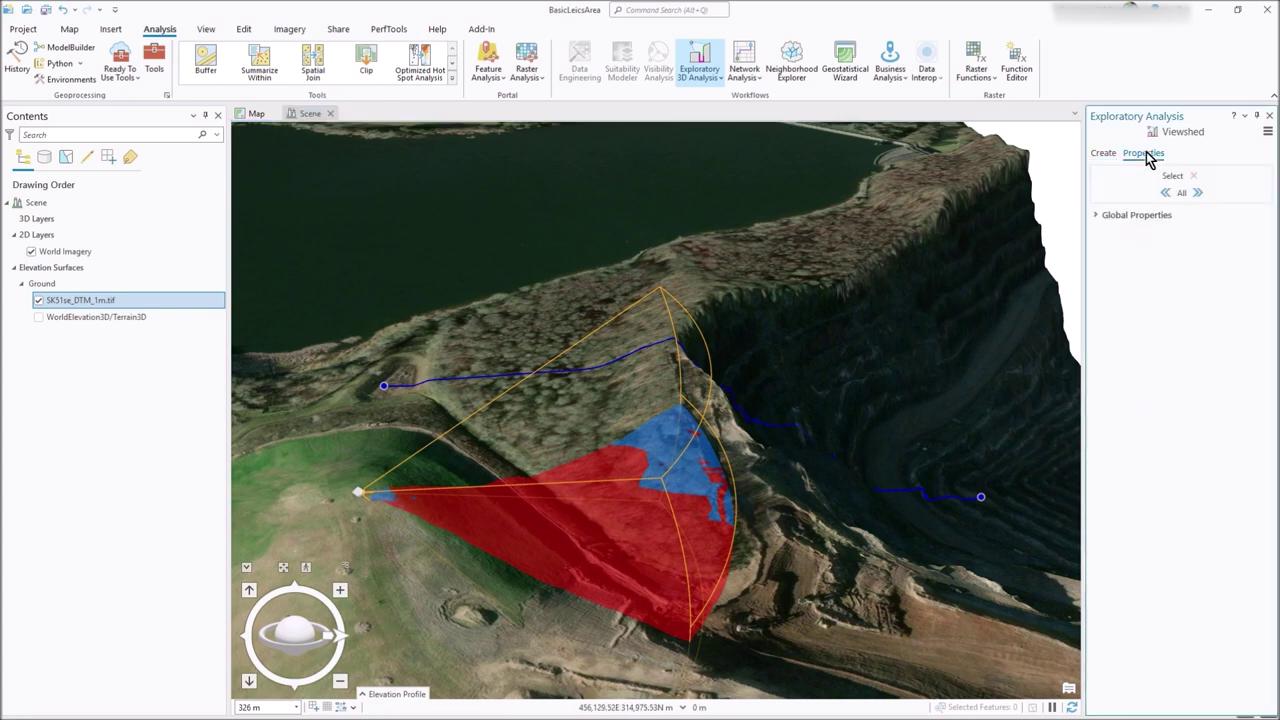
left_click(1097, 216)
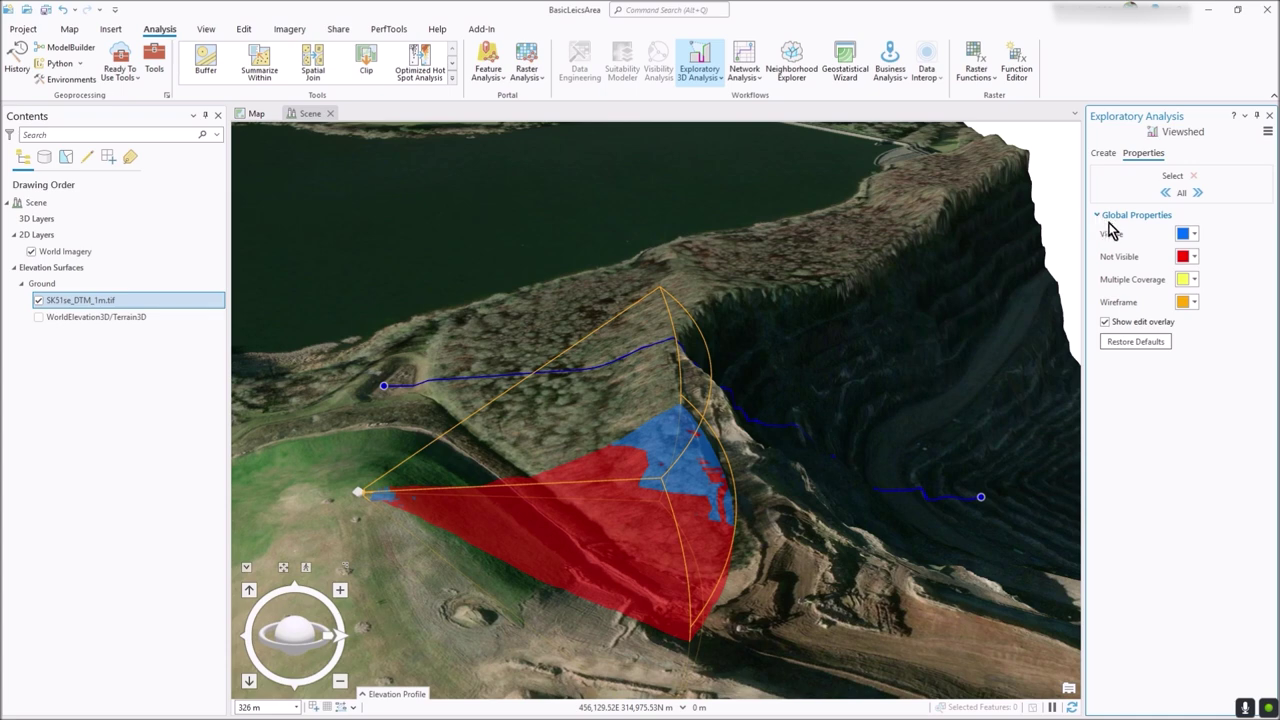
left_click(1194, 234)
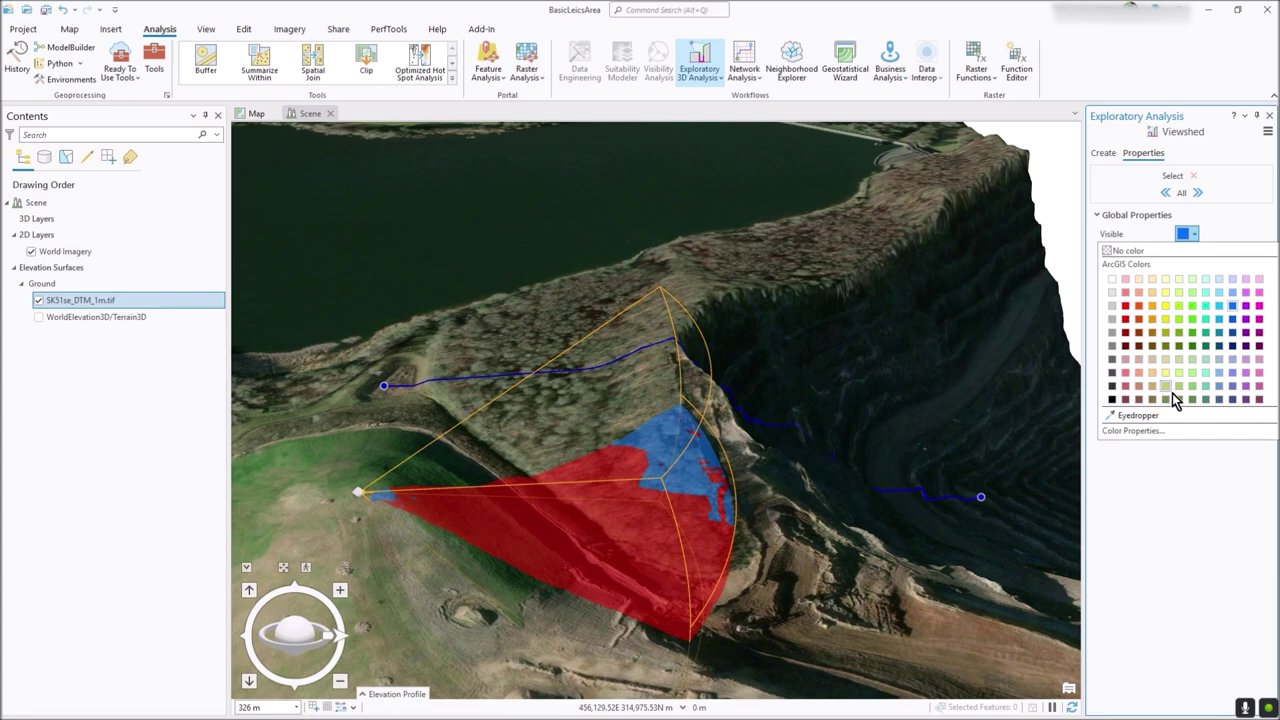
left_click(1204, 400)
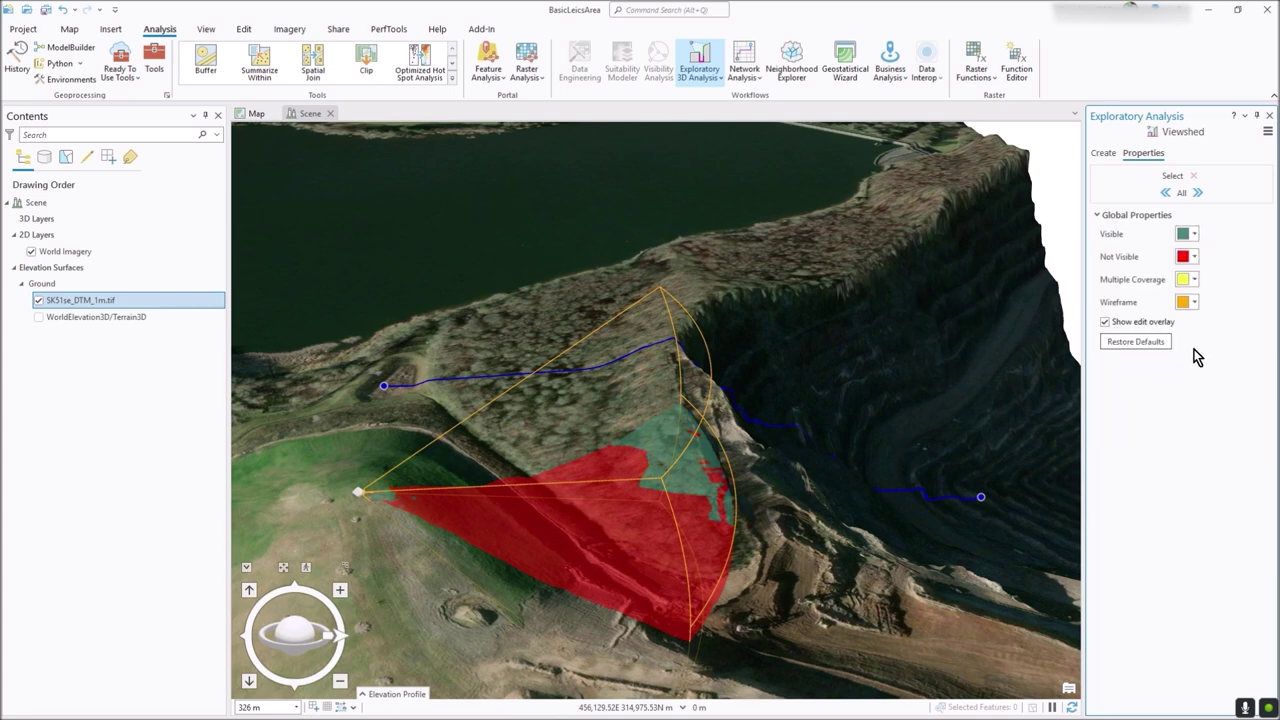
left_click(1194, 233)
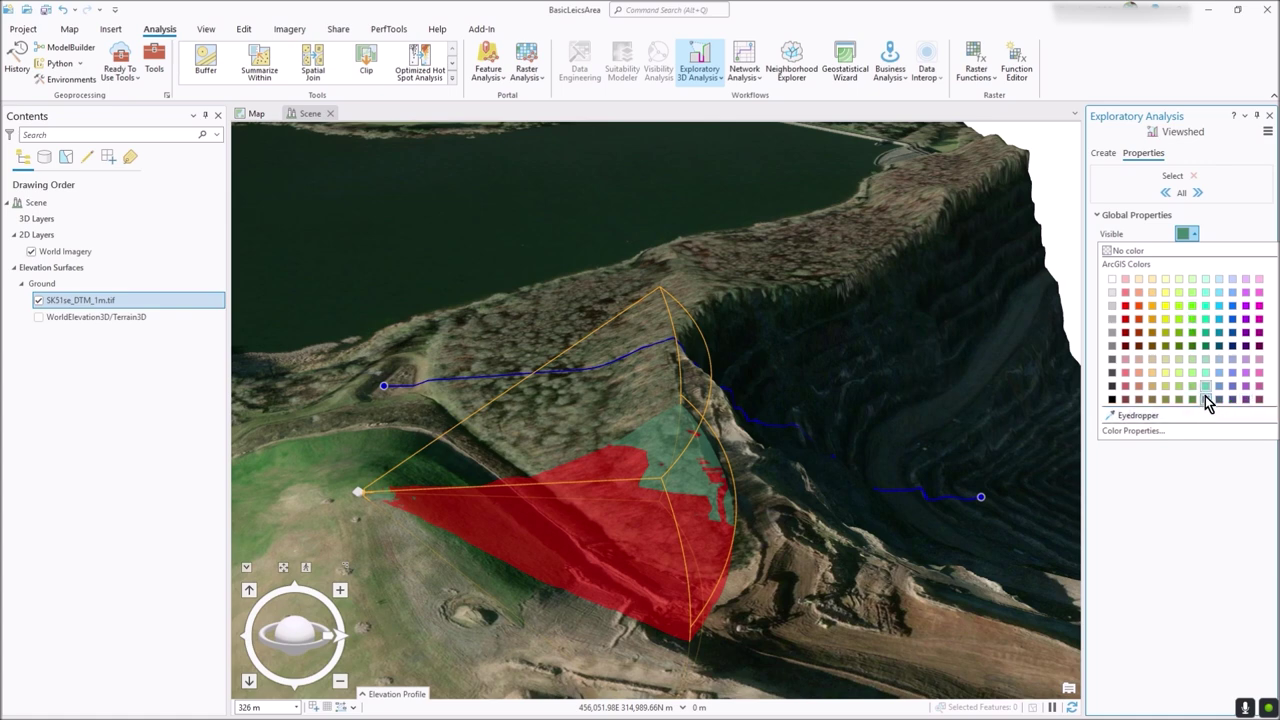
left_click(1170, 506)
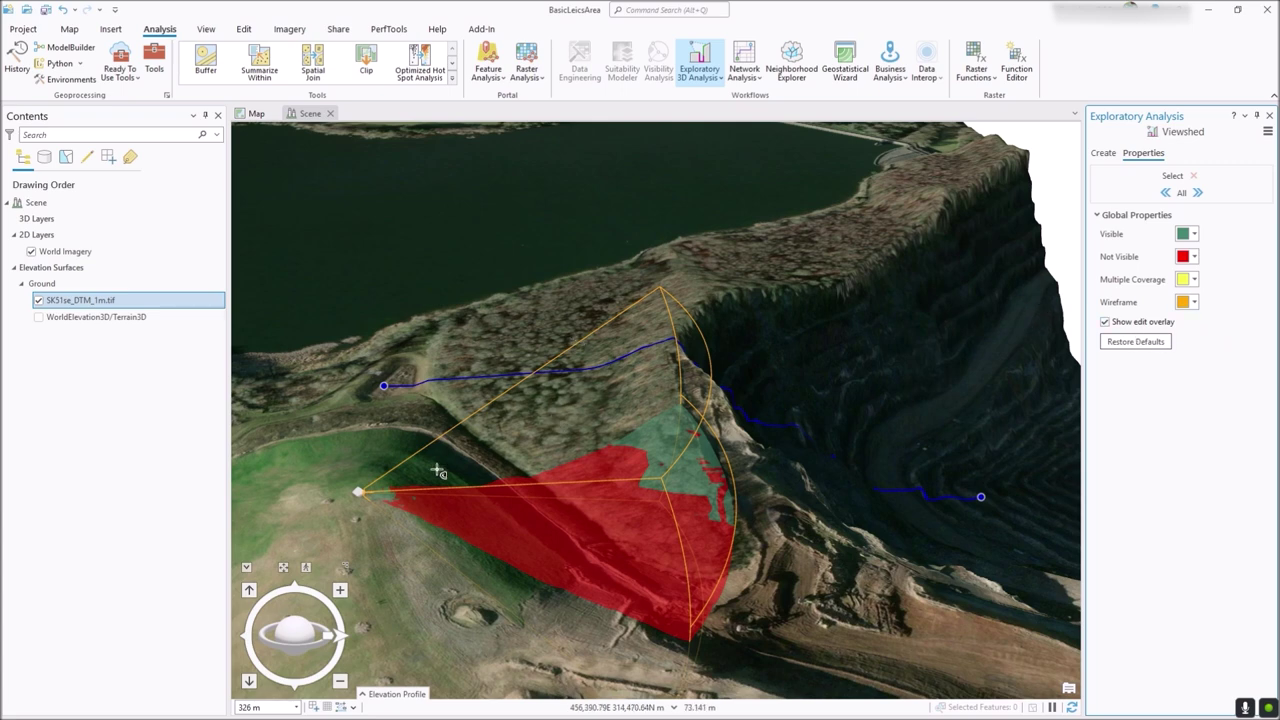
- Set the viewshed wireframe colour to white and return to the viewshed creation options
left_click(1195, 302)
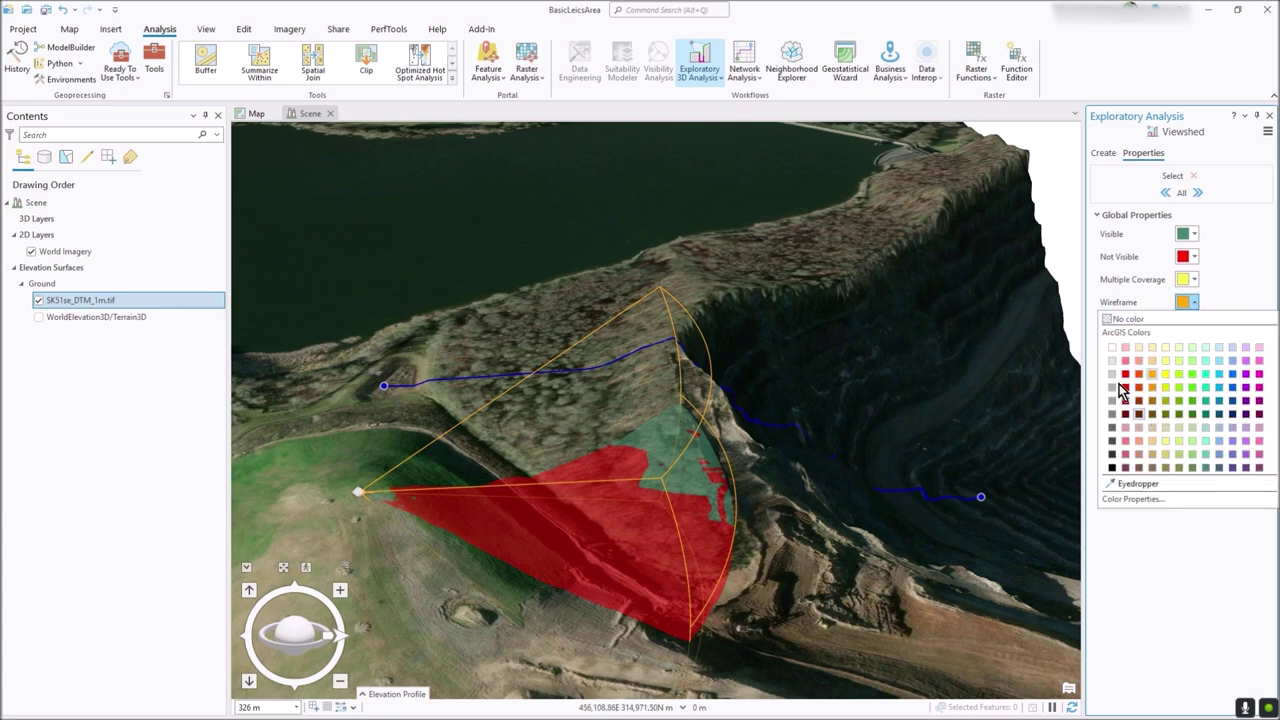
left_click(1111, 346)
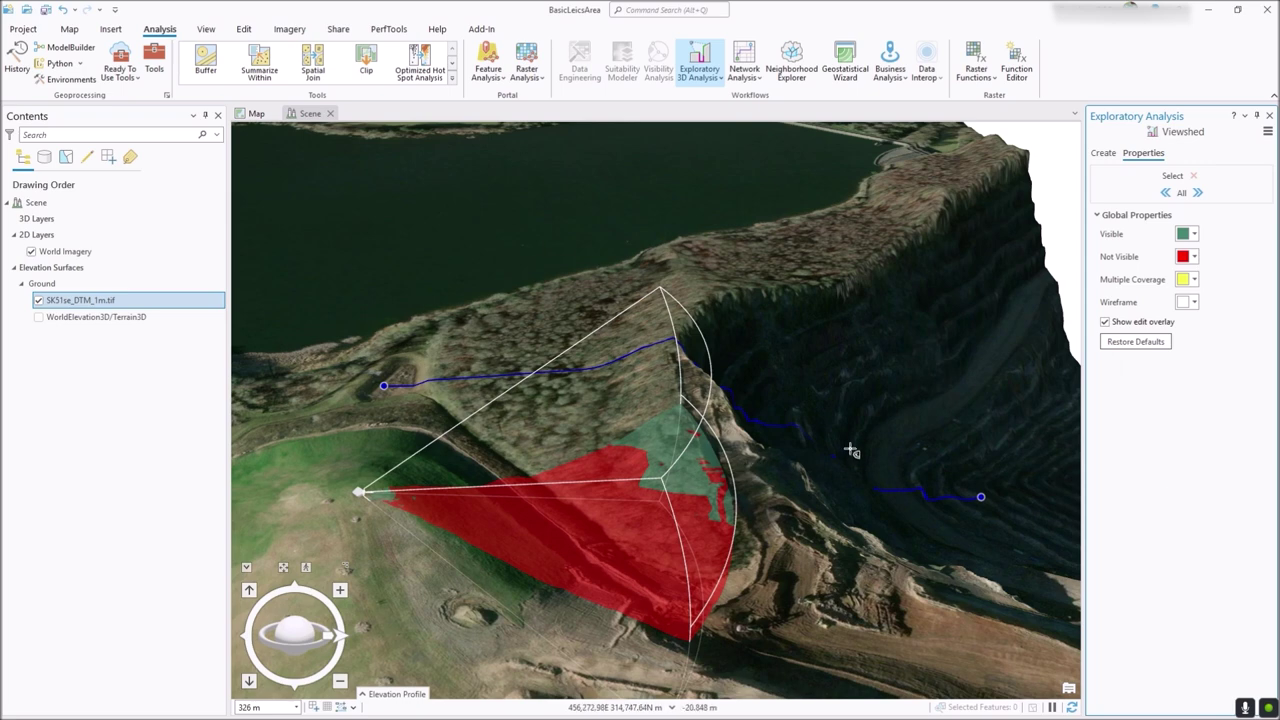
left_click(1105, 154)
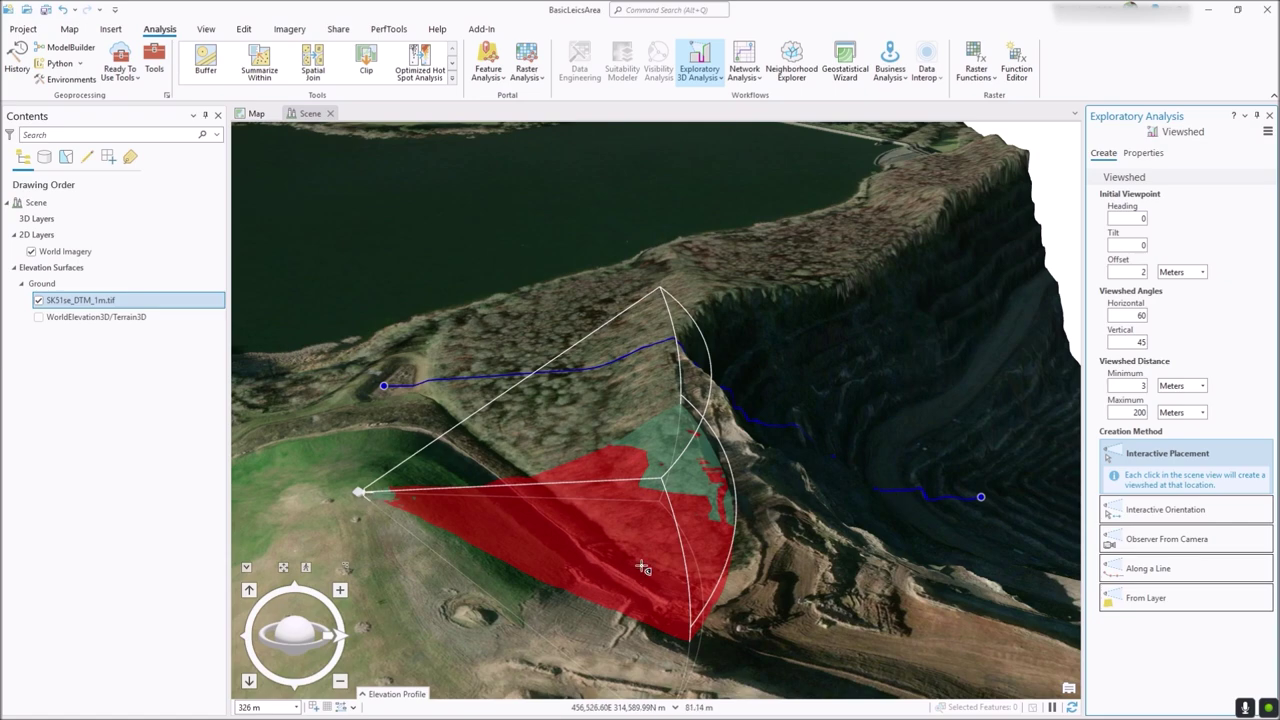
- Select the viewshed on the grassy mound and move its observer point to the low ground beside the small pond
scroll(643, 568, "down", 2)
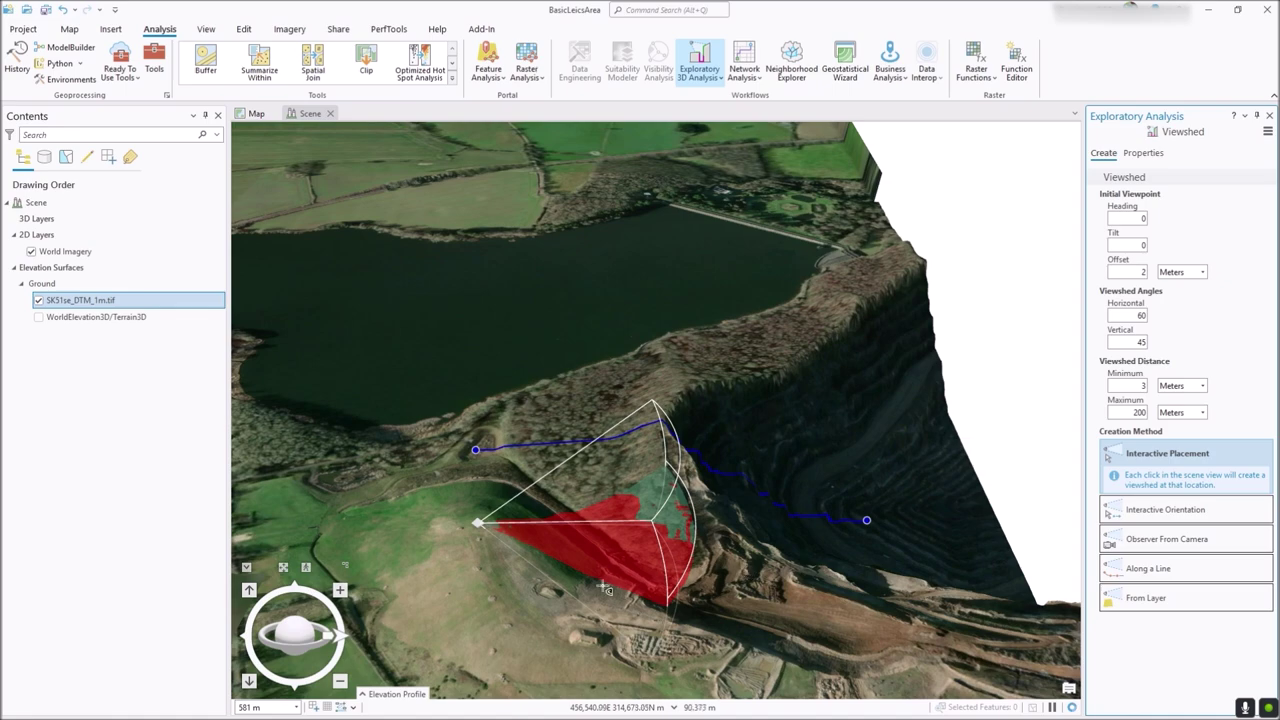
left_click_drag(328, 637, 290, 646)
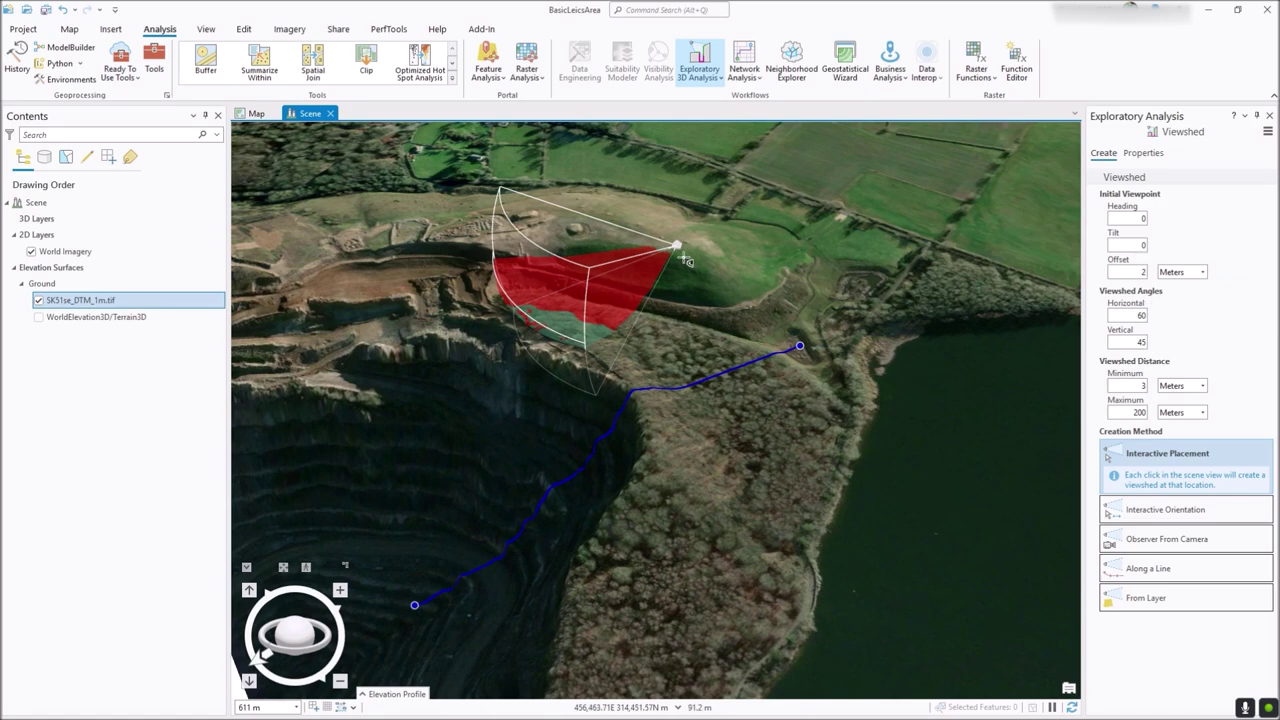
scroll(681, 250, "up", 3)
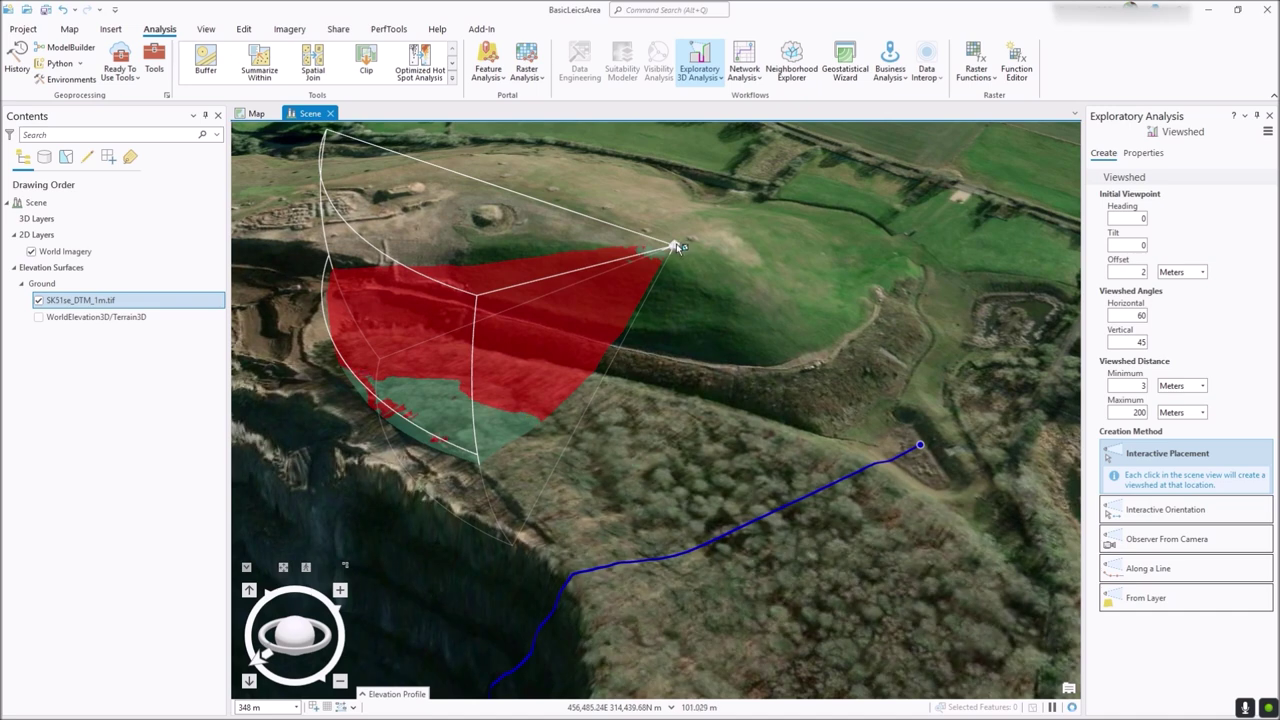
left_click(678, 248)
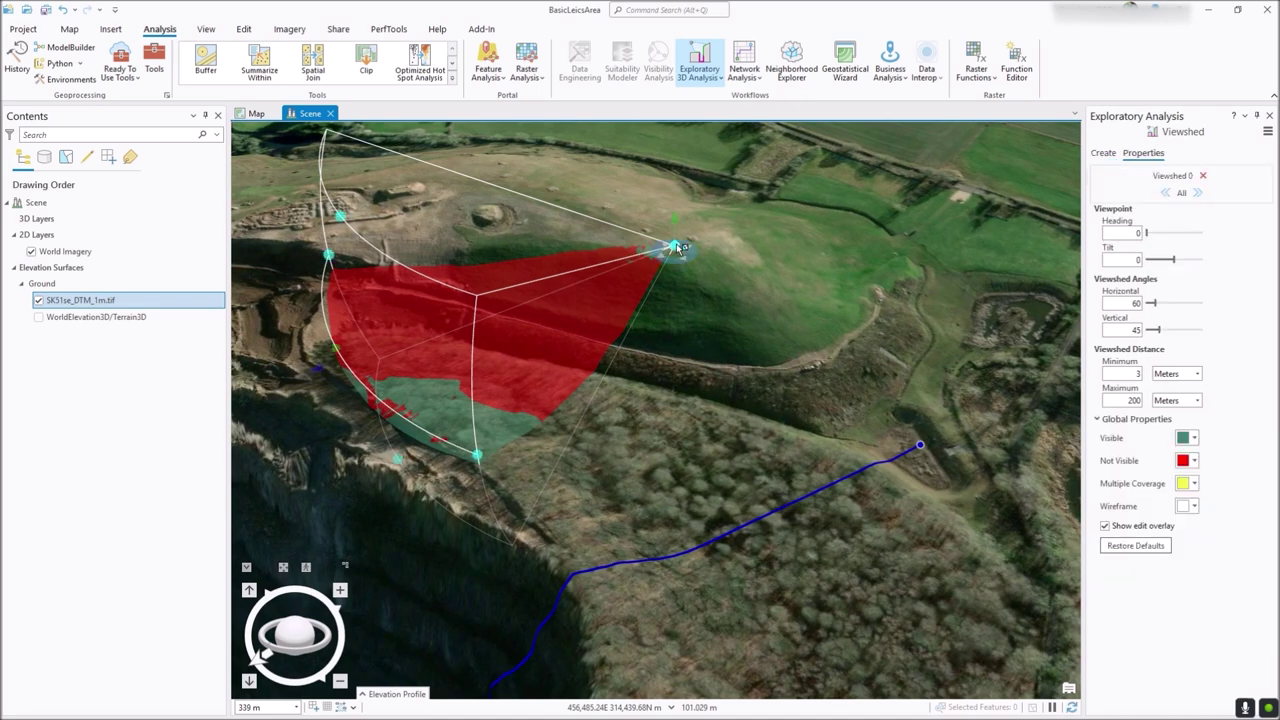
mouse_move(674, 248)
left_mouse_down()
mouse_move(622, 247)
mouse_move(730, 262)
mouse_move(1040, 250)
mouse_move(932, 264)
mouse_move(988, 258)
mouse_move(955, 272)
left_mouse_up()
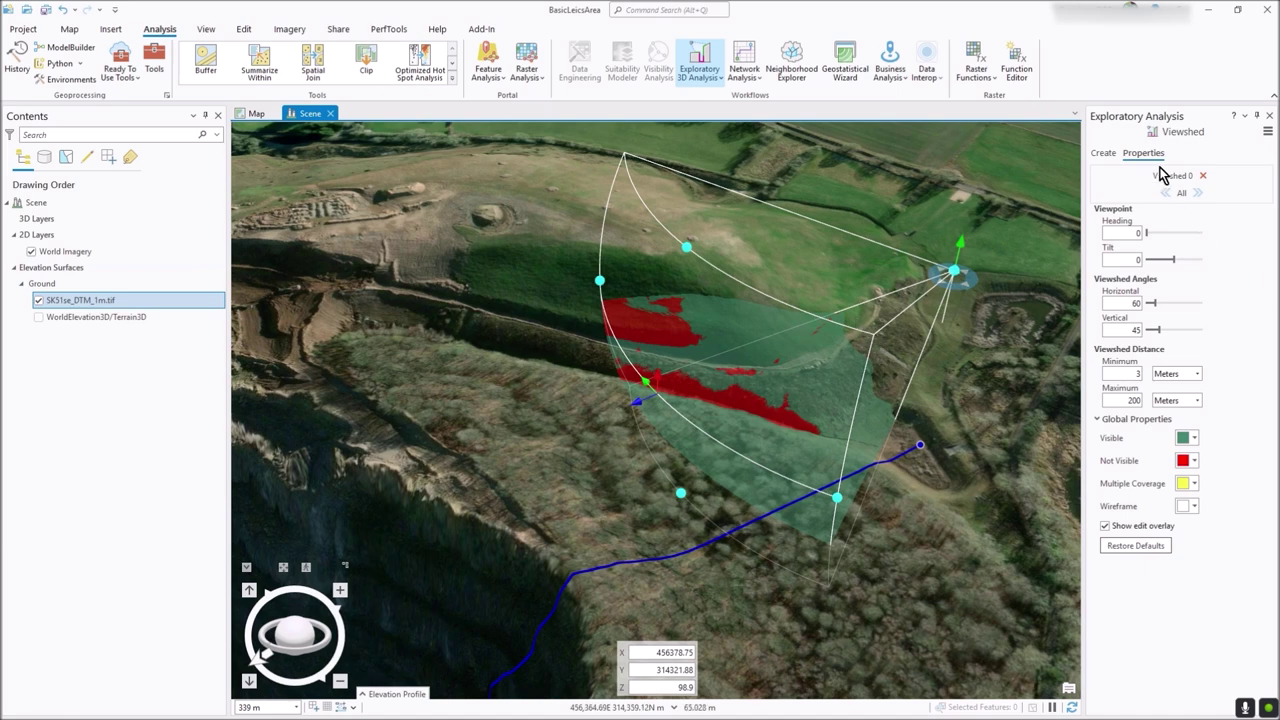
- Recolour the viewshed's visible area blue and narrow its vertical angle to about 37.29 degrees
left_click(1194, 443)
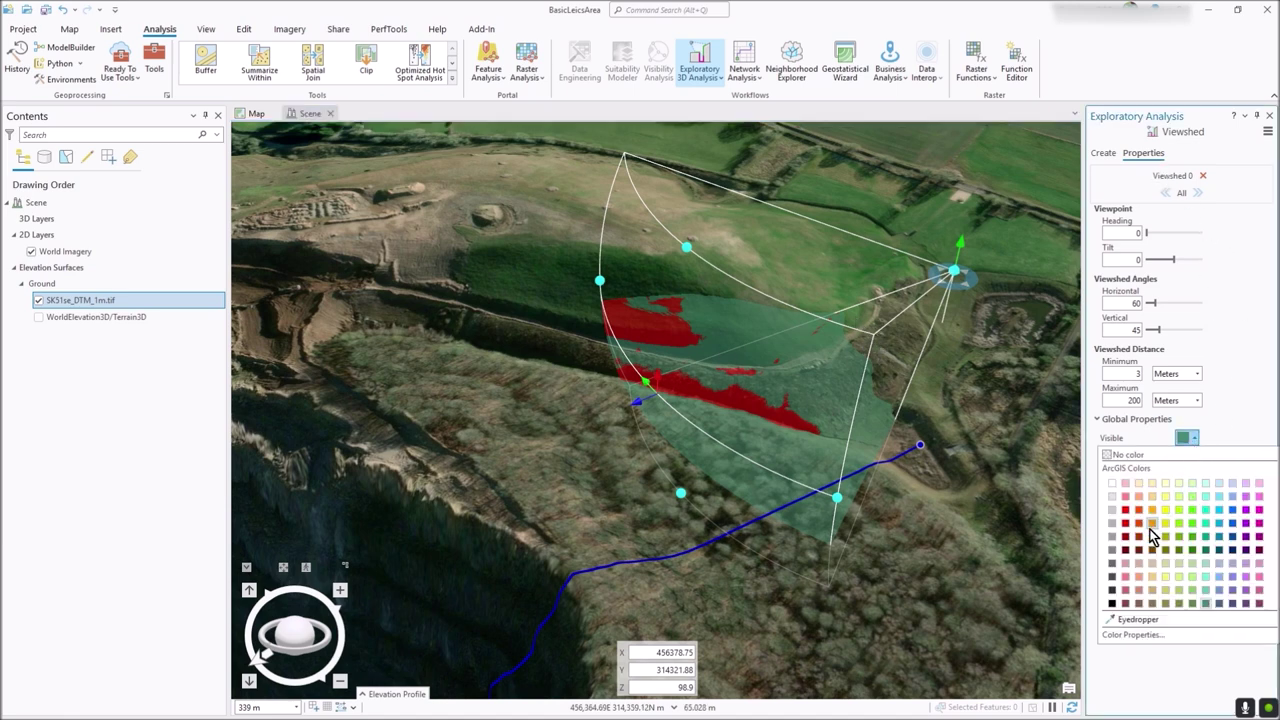
left_click(1232, 524)
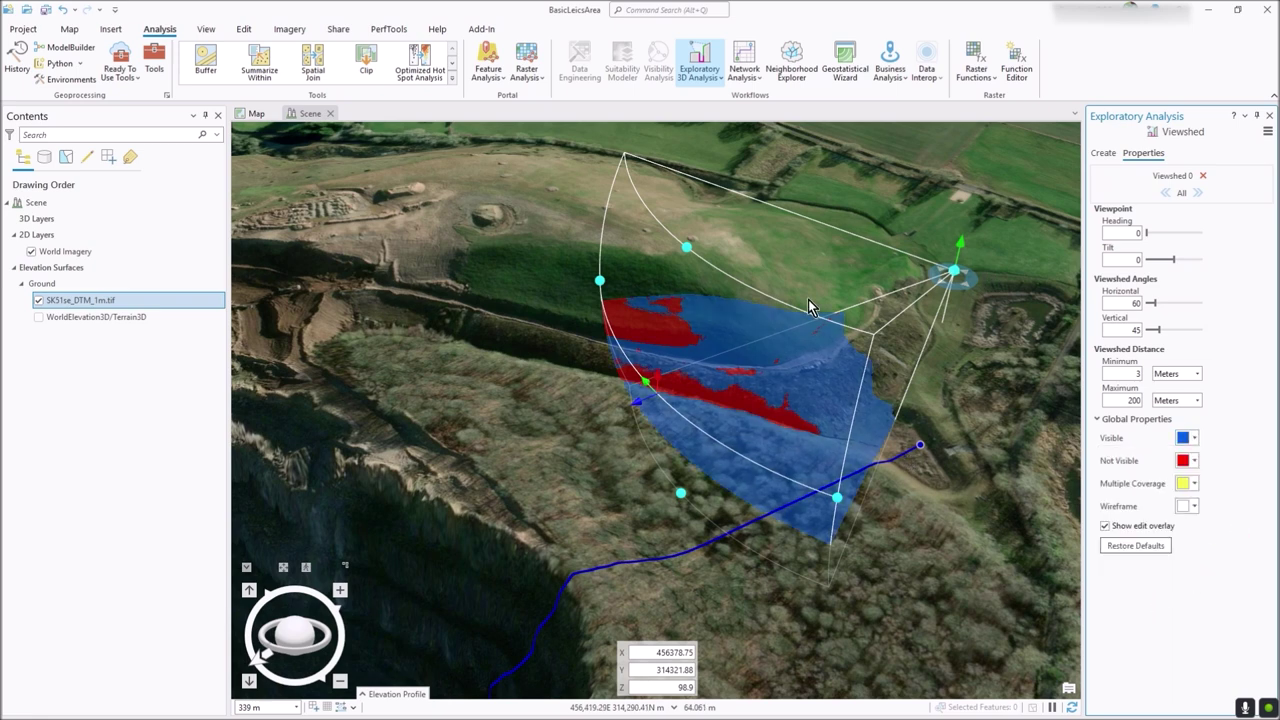
left_click_drag(686, 245, 677, 272)
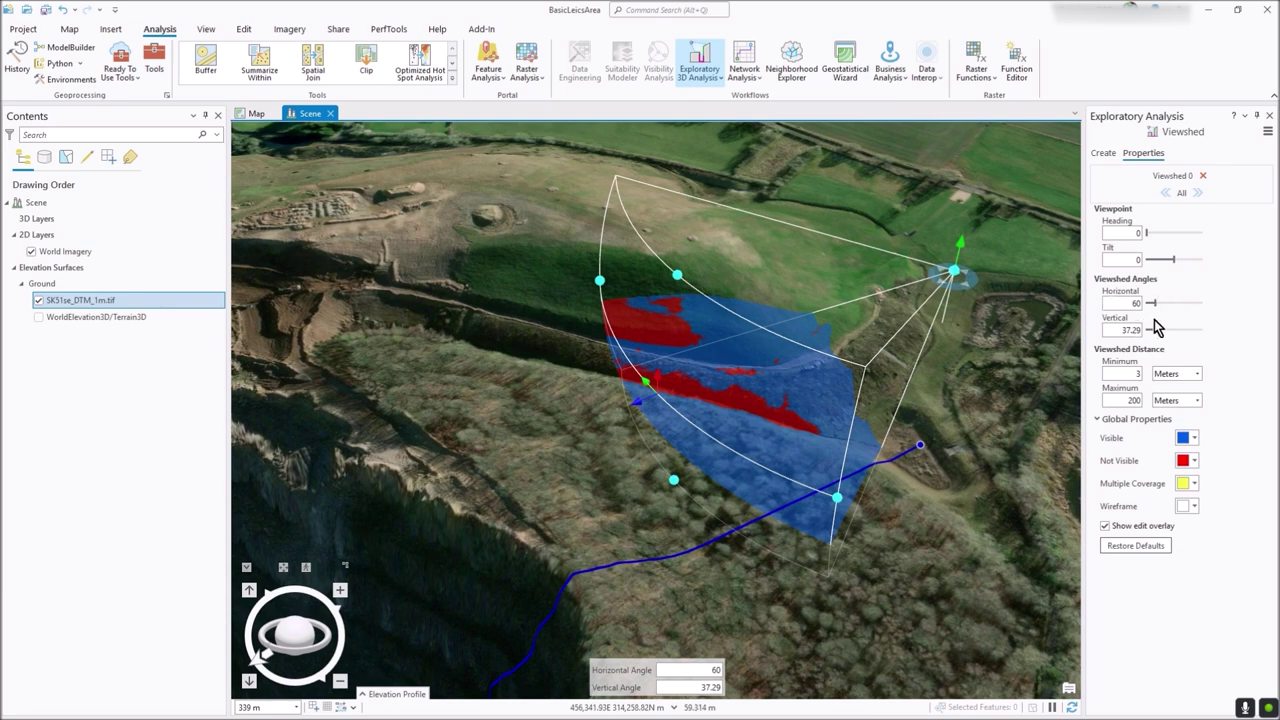
- Try a horizontal angle of 180 degrees on the viewshed and set it back to 60 degrees
double_click(1125, 304)
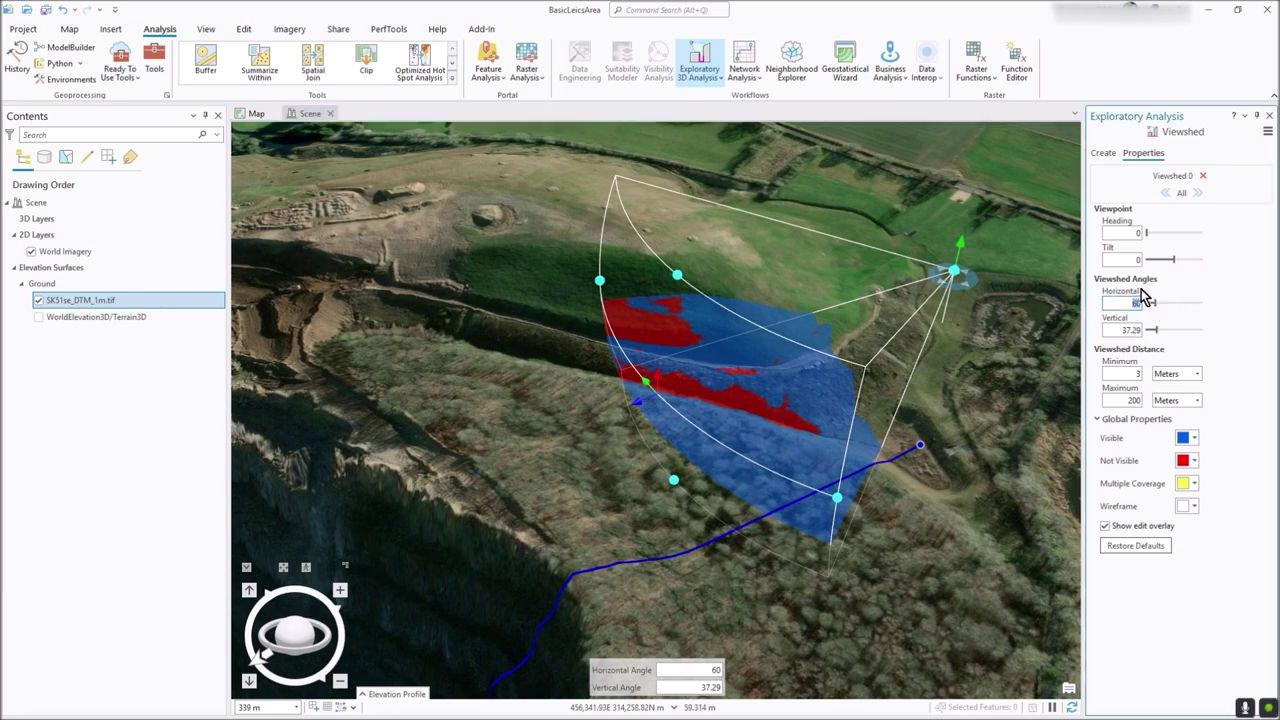
type("180")
key("Return")
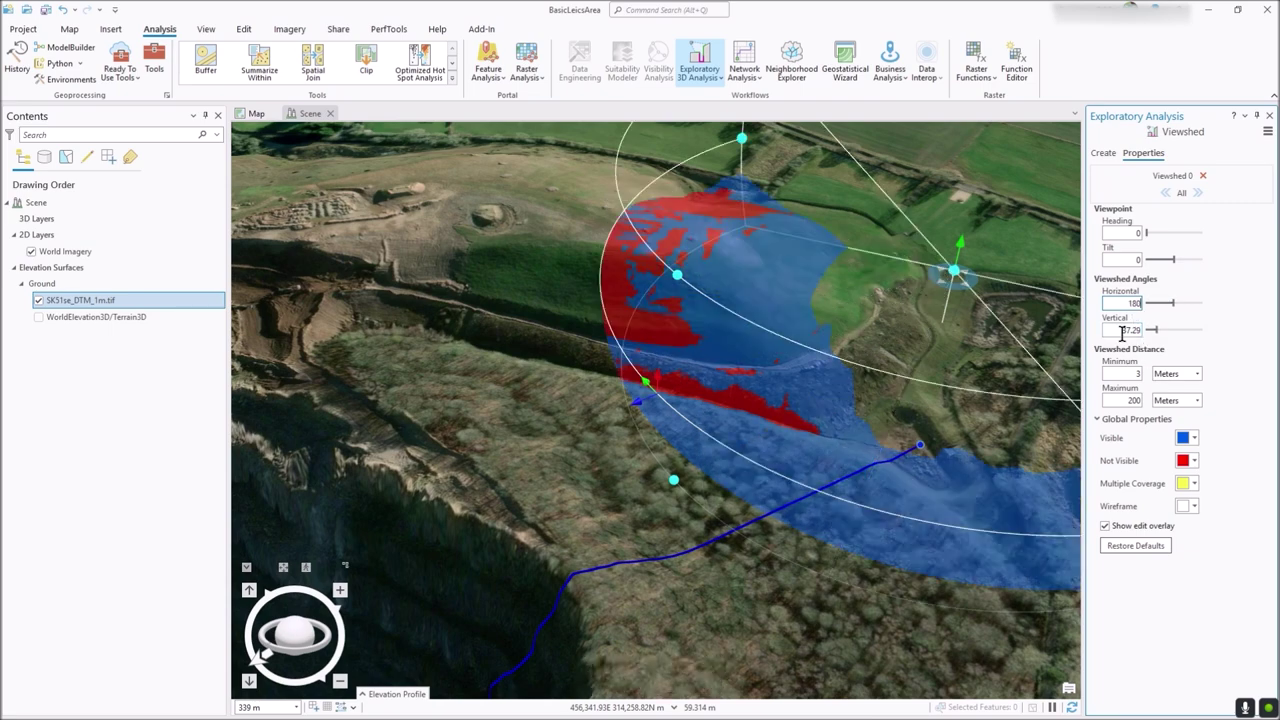
double_click(1125, 302)
type("60")
key("Return")
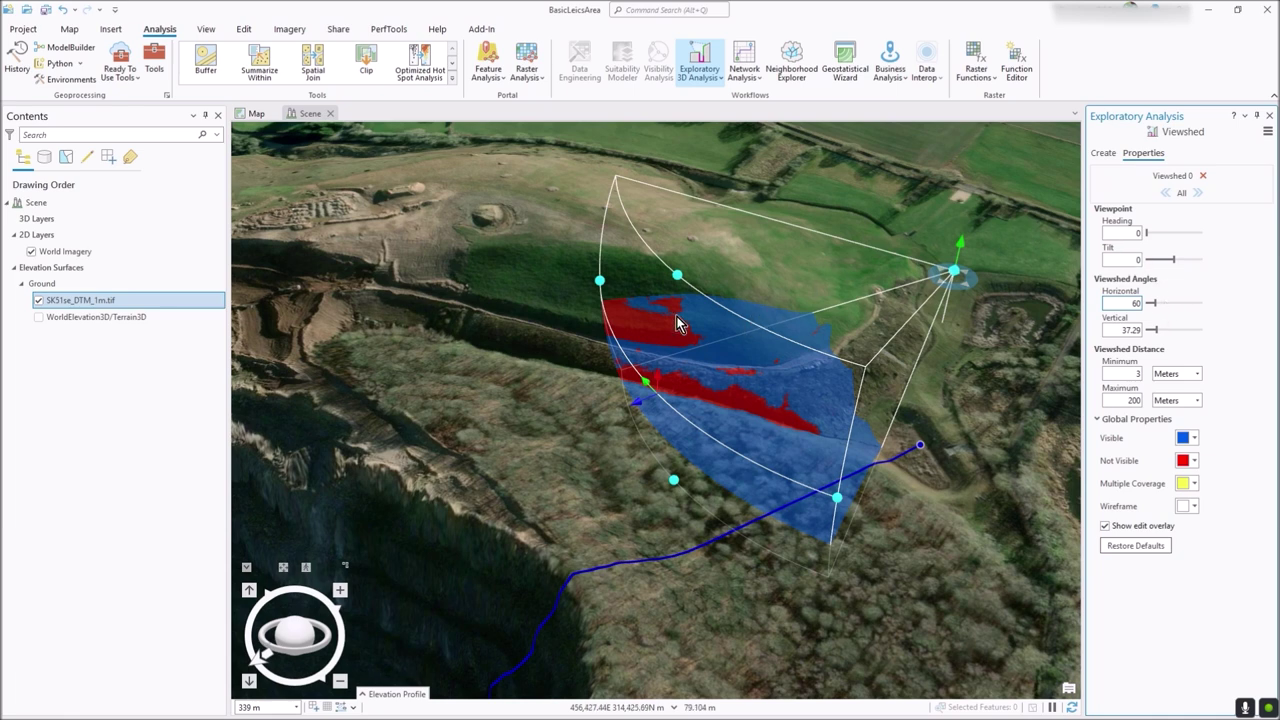
- Place three more viewsheds close together along the edge between the mound and the quarry so that their coverage overlaps
left_click(497, 314)
left_click(494, 311)
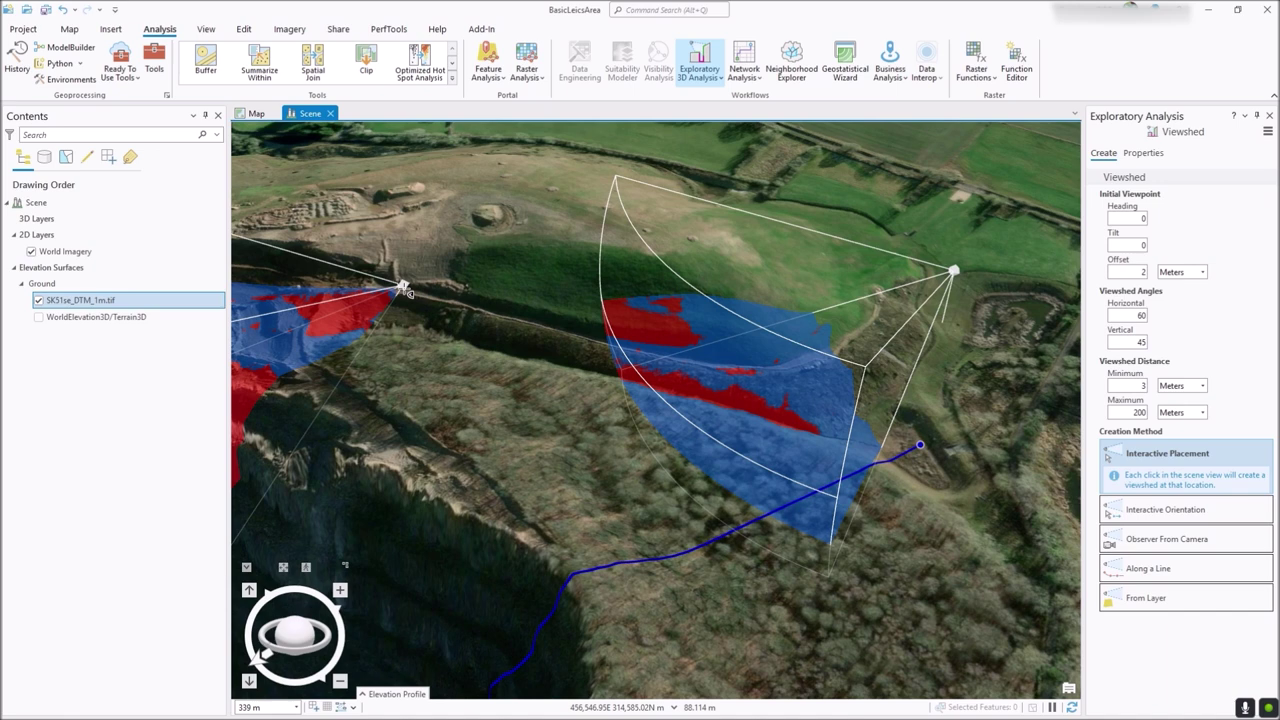
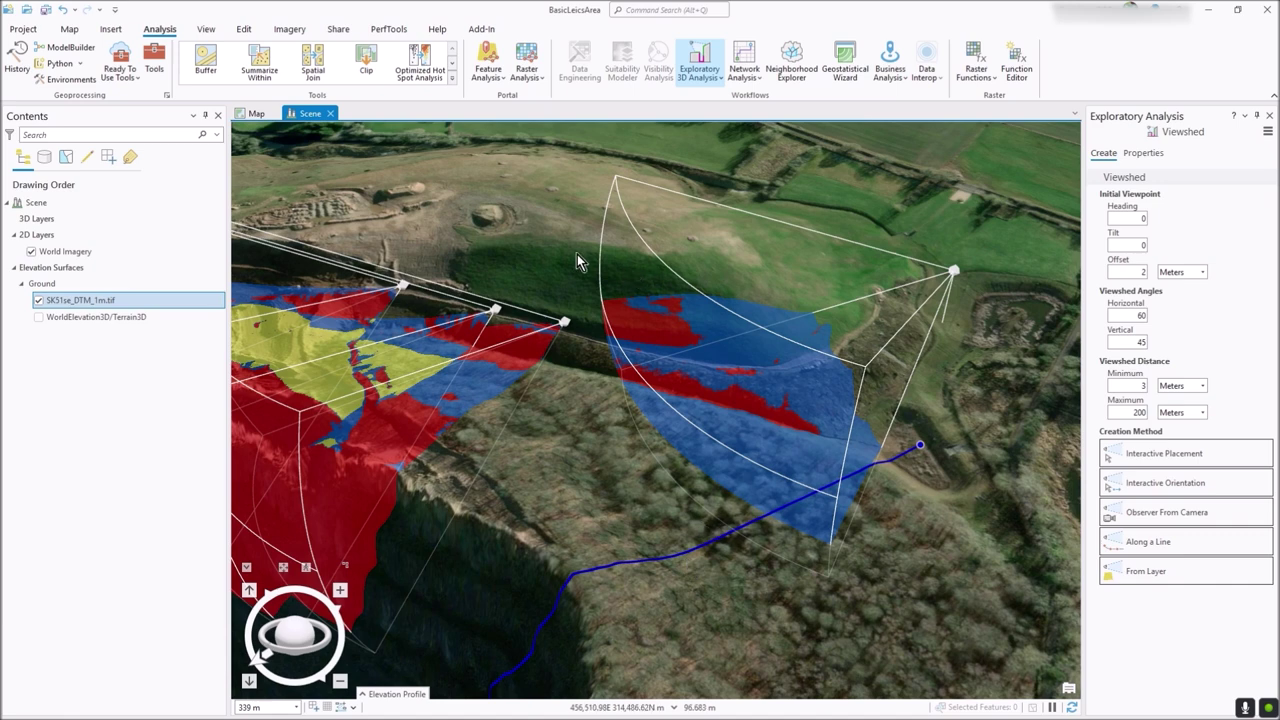
left_click(1117, 152)
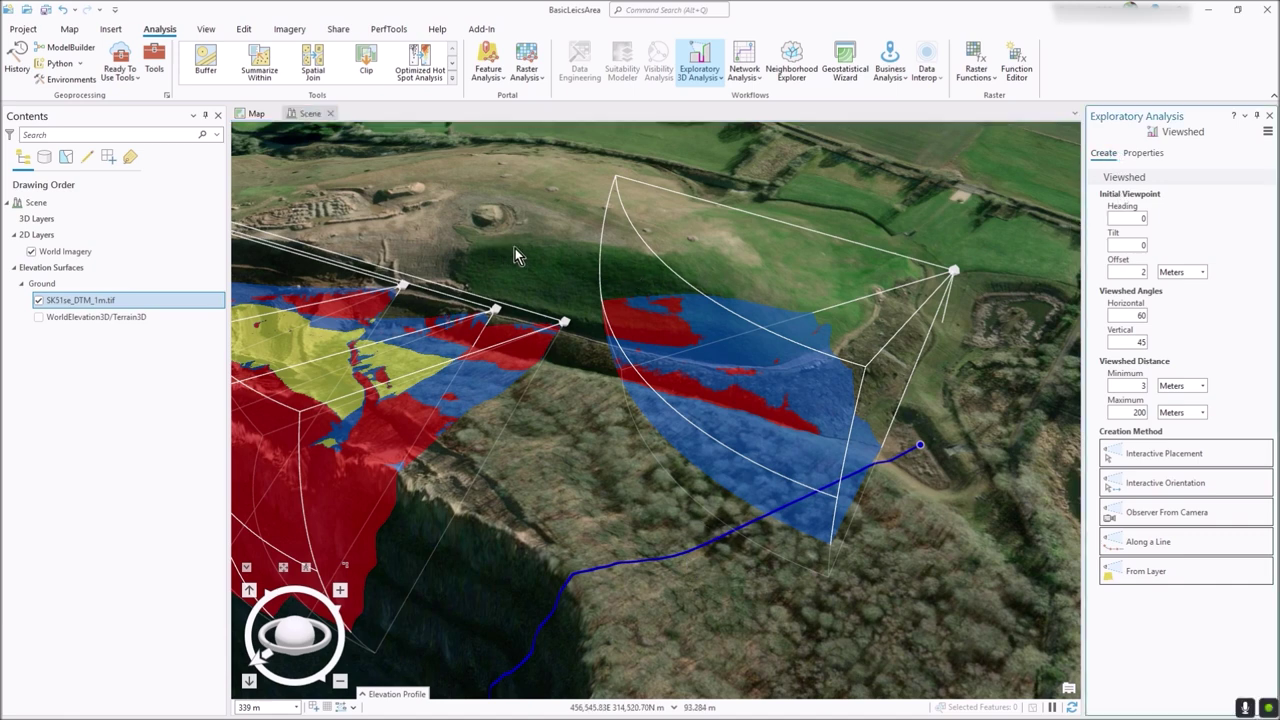
left_click(539, 241)
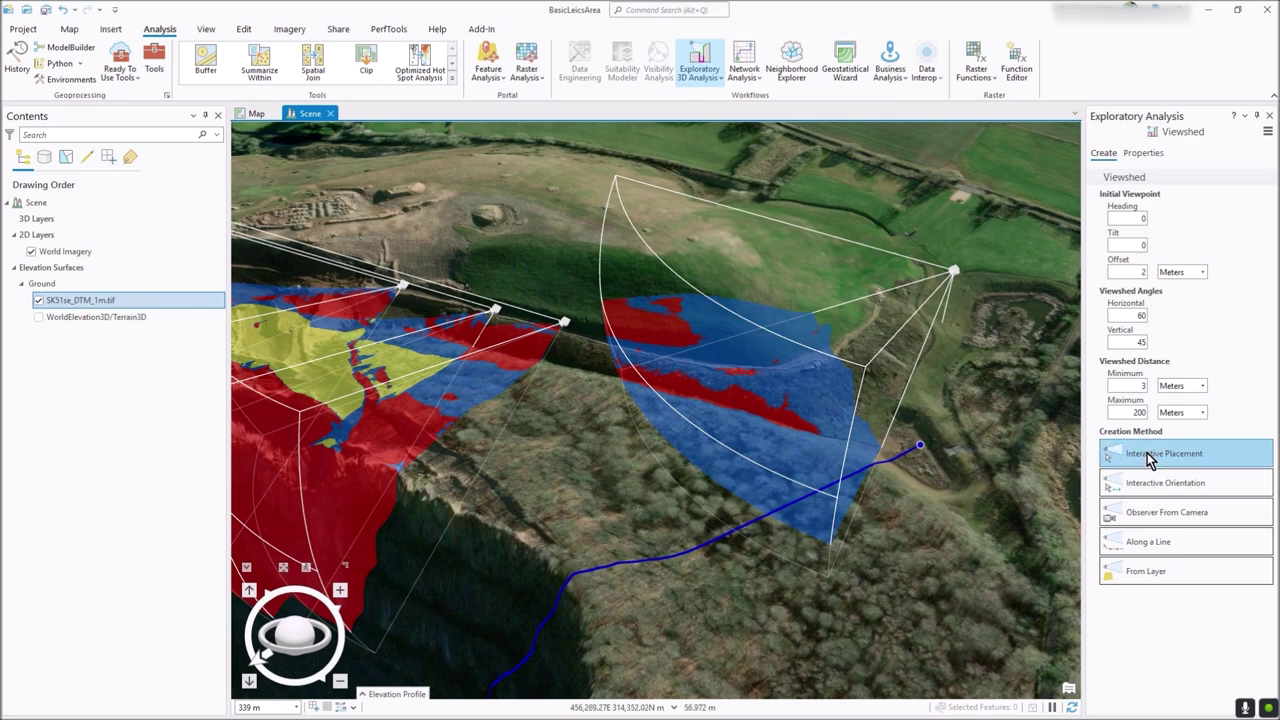
- Create a single-target line of sight from the grass beside the pond to the clearing at the profile line's woodland end
left_click(707, 78)
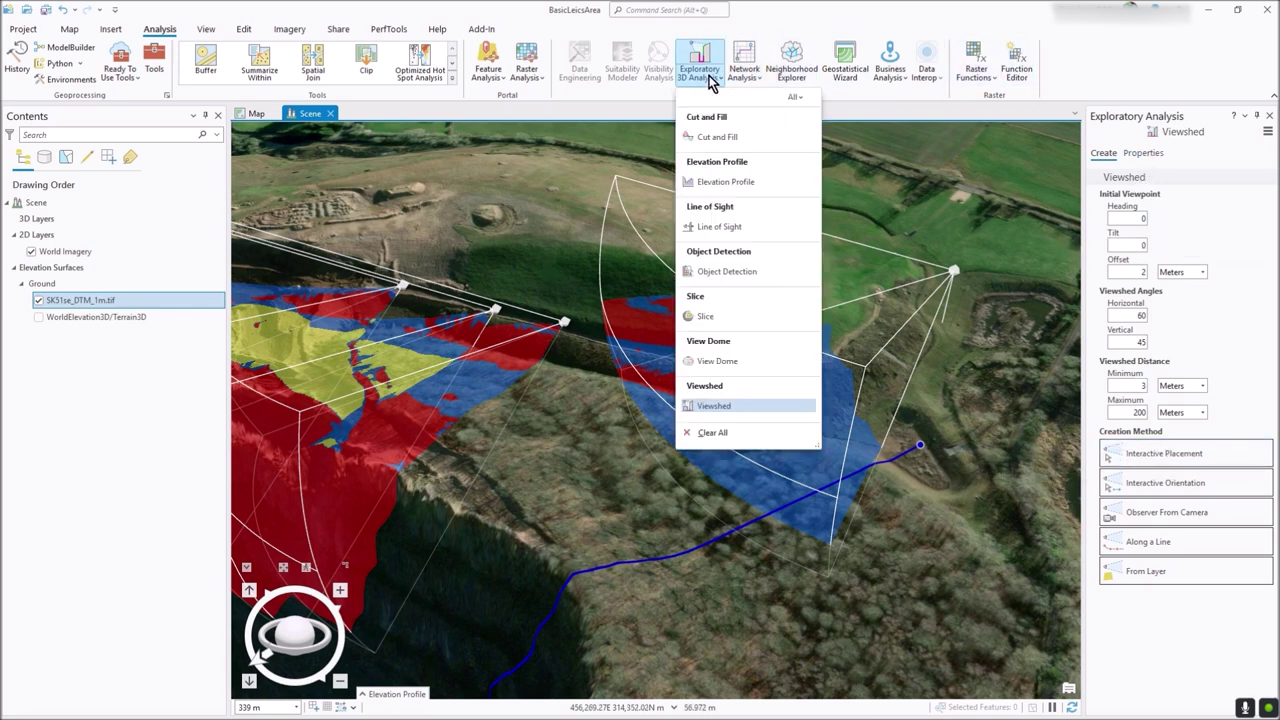
left_click(719, 227)
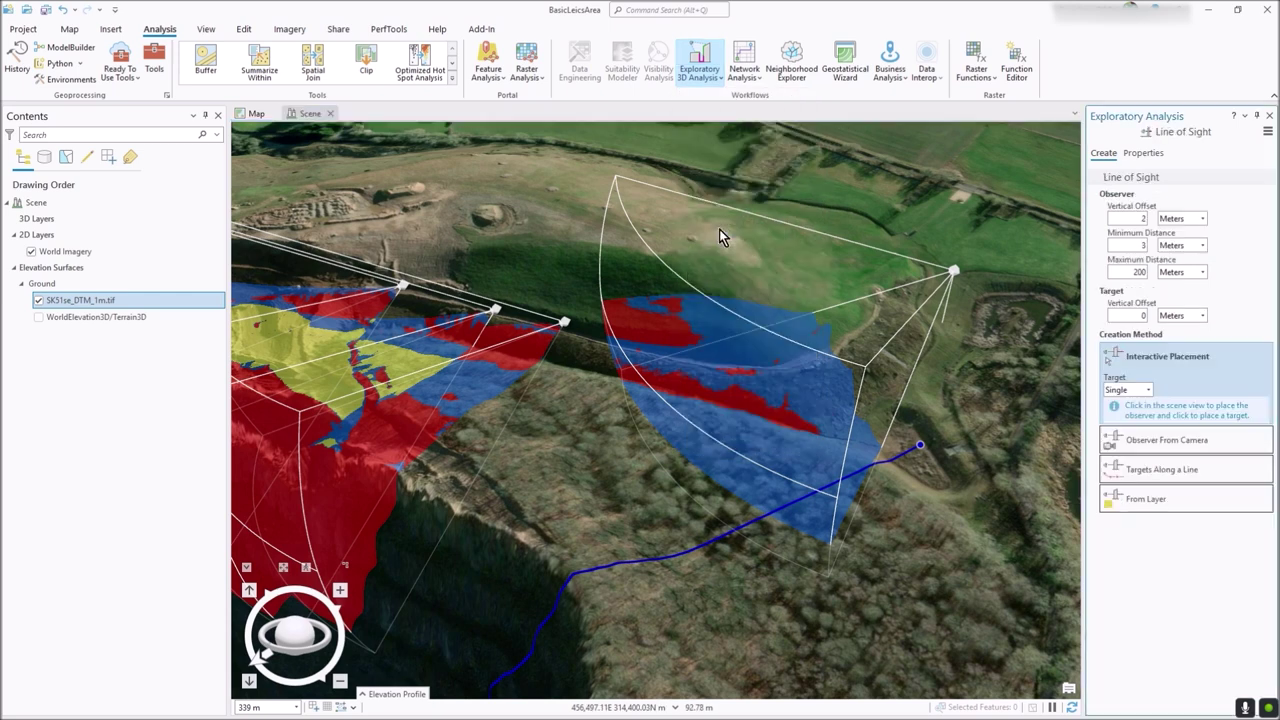
left_click(1043, 256)
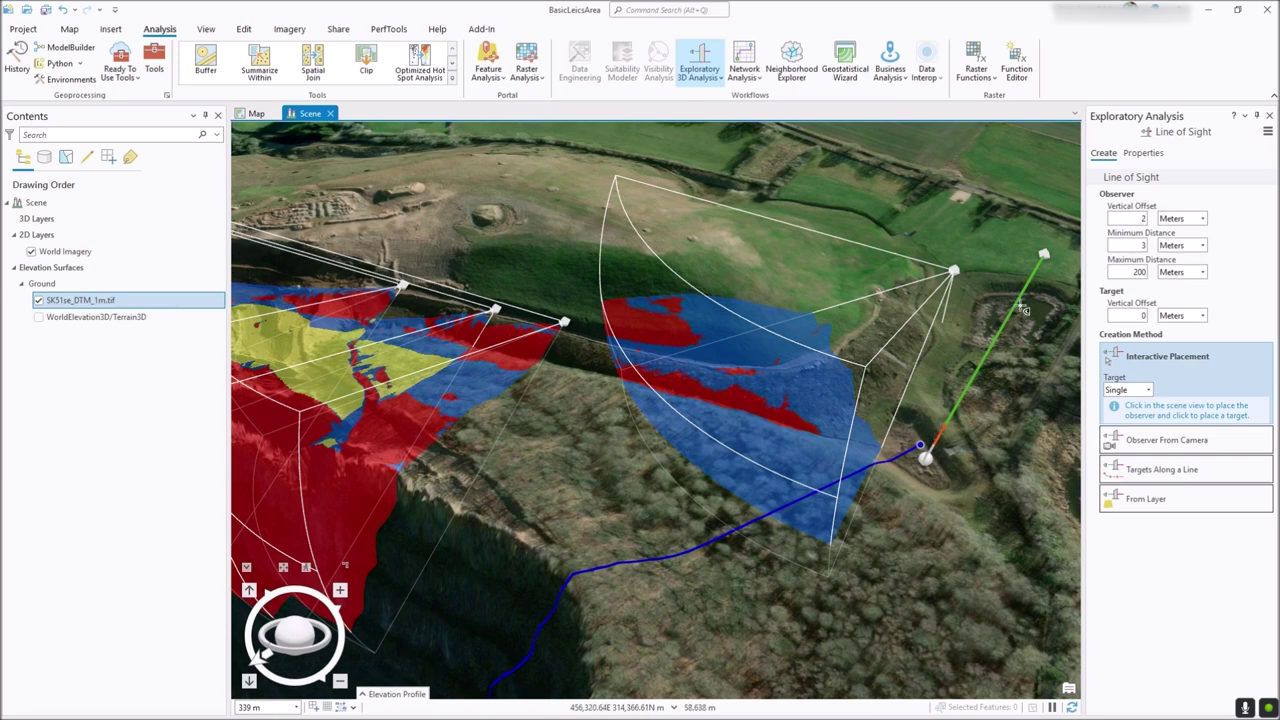
- Review the line of sight global properties and add a second line from the small heap on the mound to the foot of its slope
left_click(1145, 153)
left_click(1099, 232)
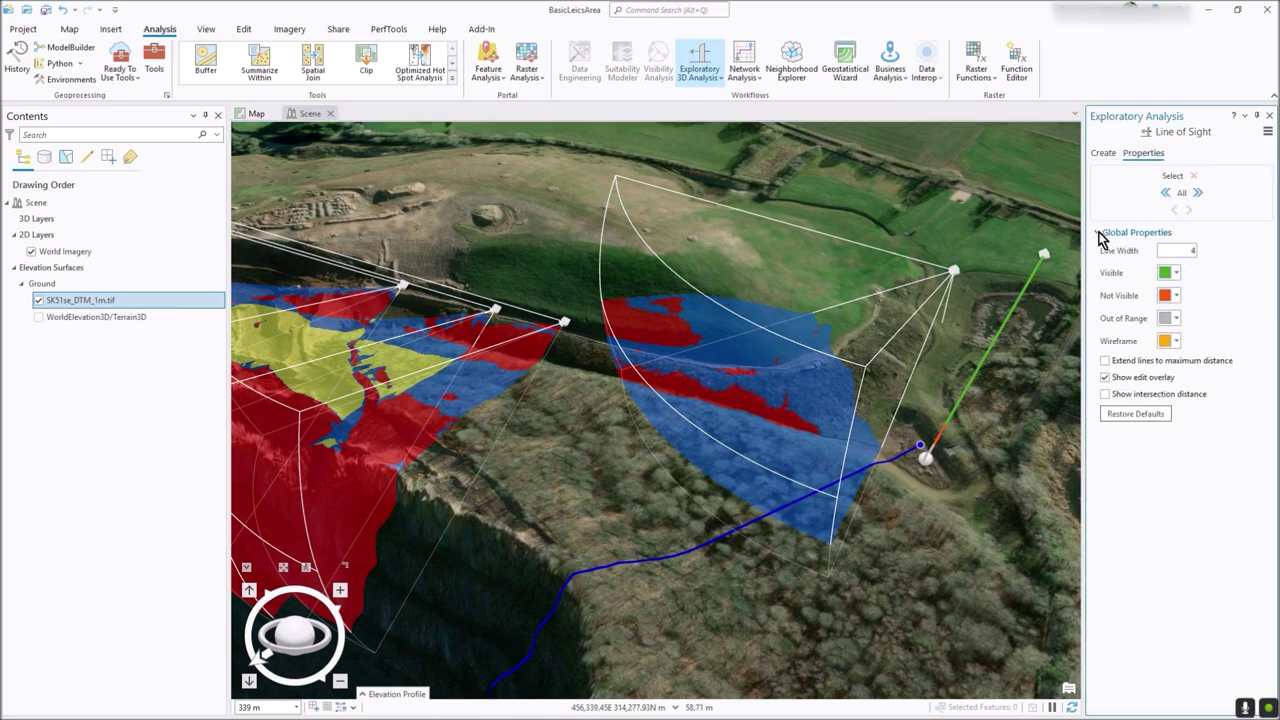
left_click(1099, 233)
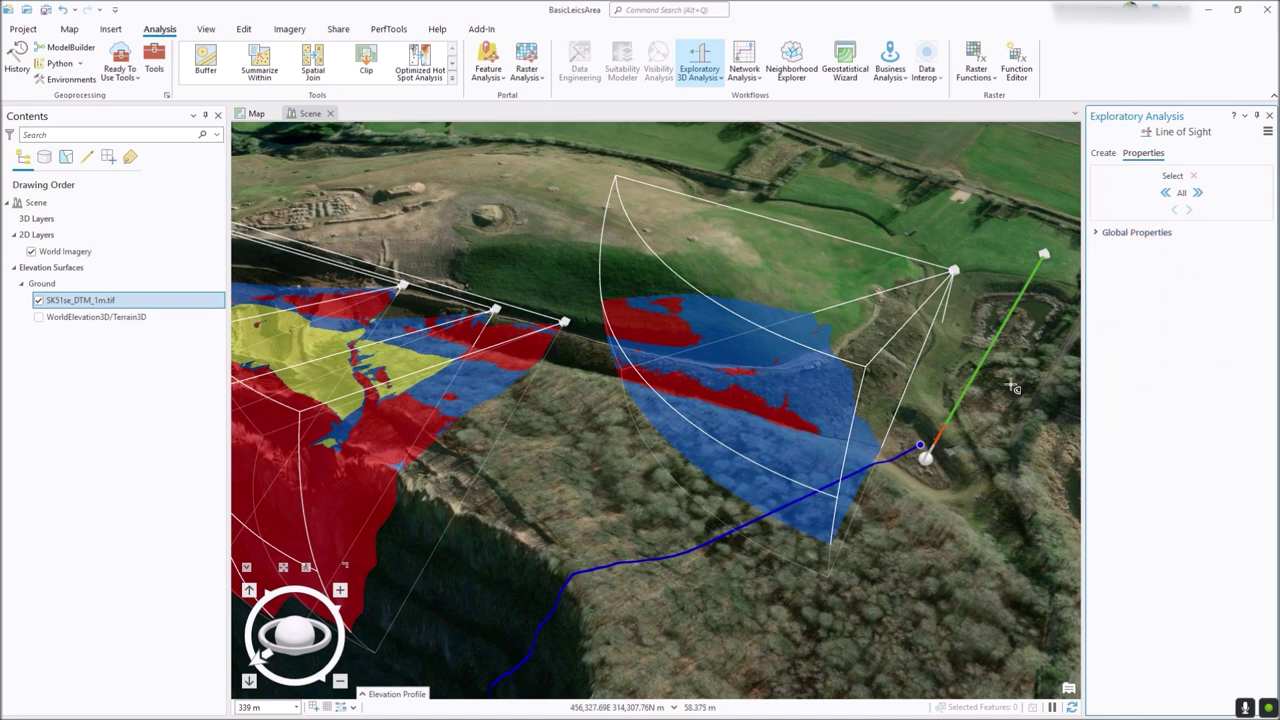
left_click(500, 207)
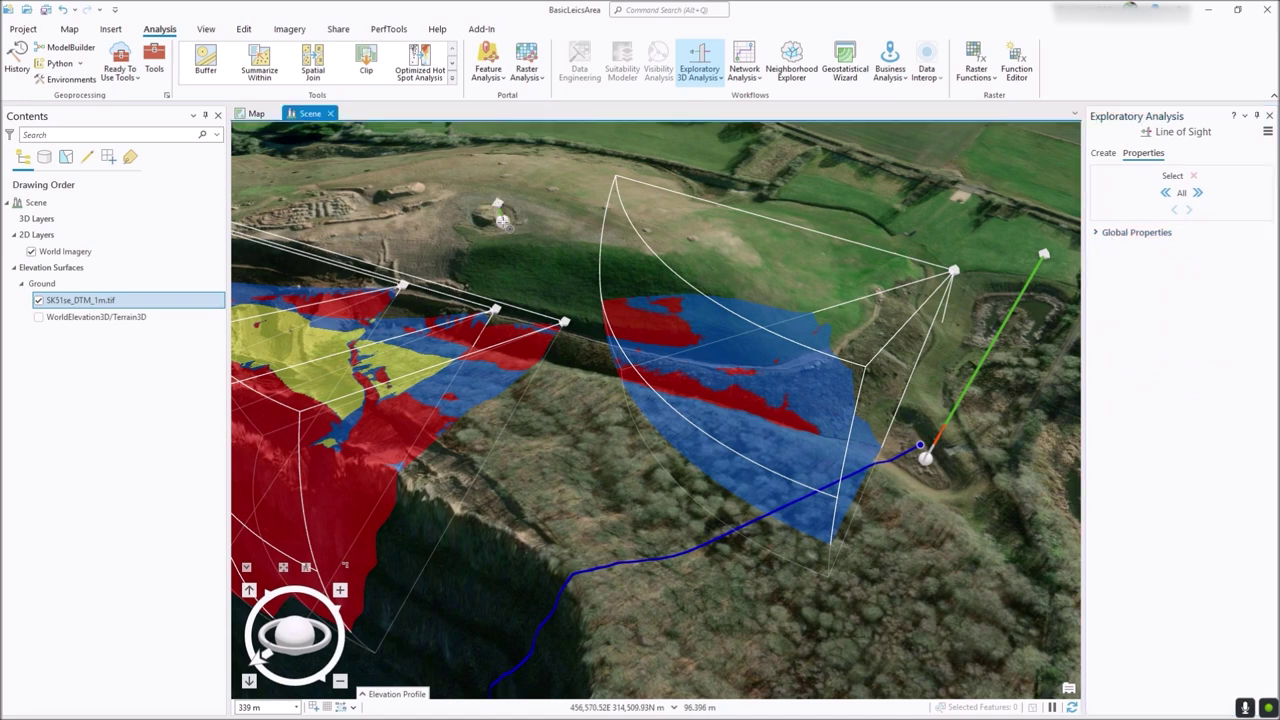
left_click(561, 307)
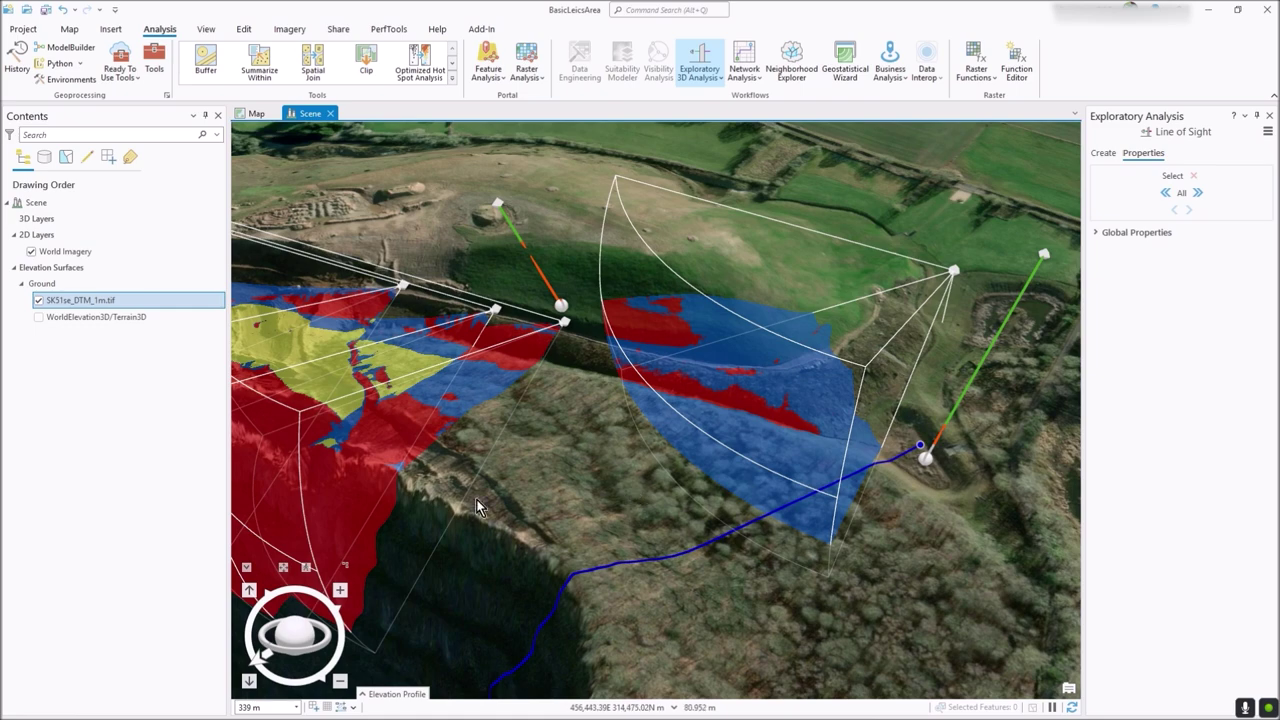
- Clear all viewsheds and lines of sight from the scene
scroll(543, 431, "down", 1)
scroll(543, 435, "down", 2)
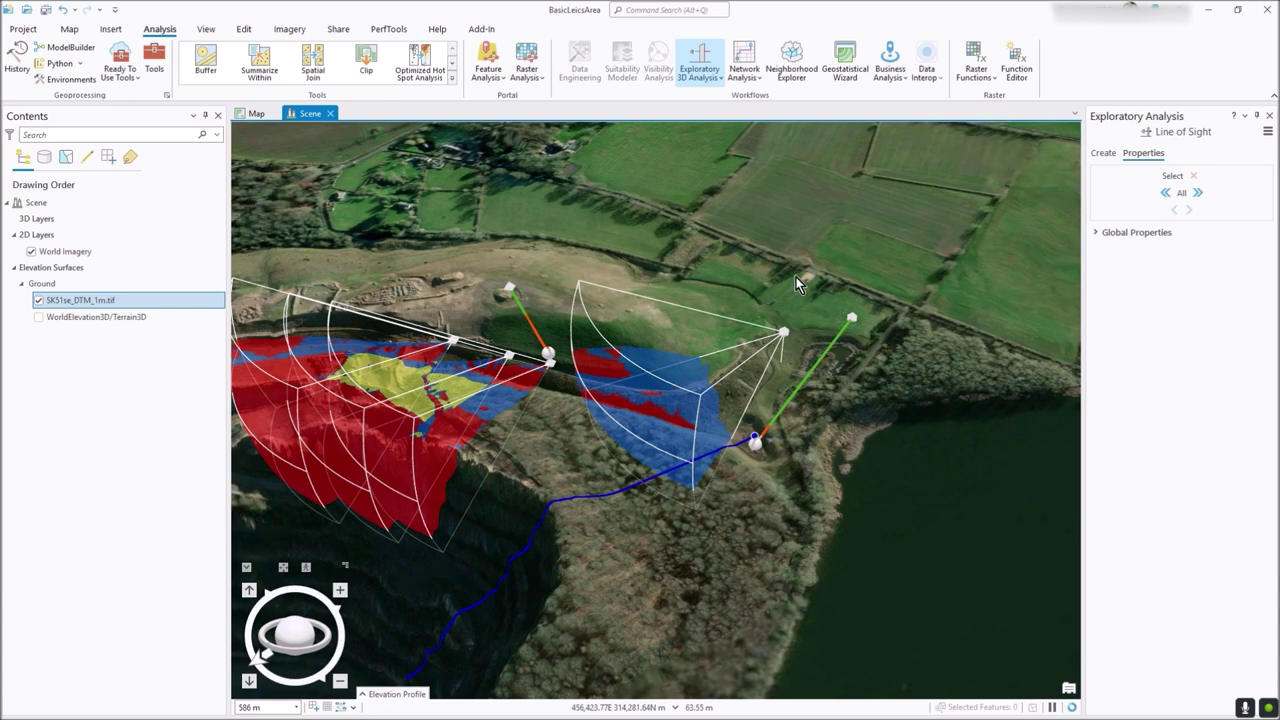
left_click(711, 79)
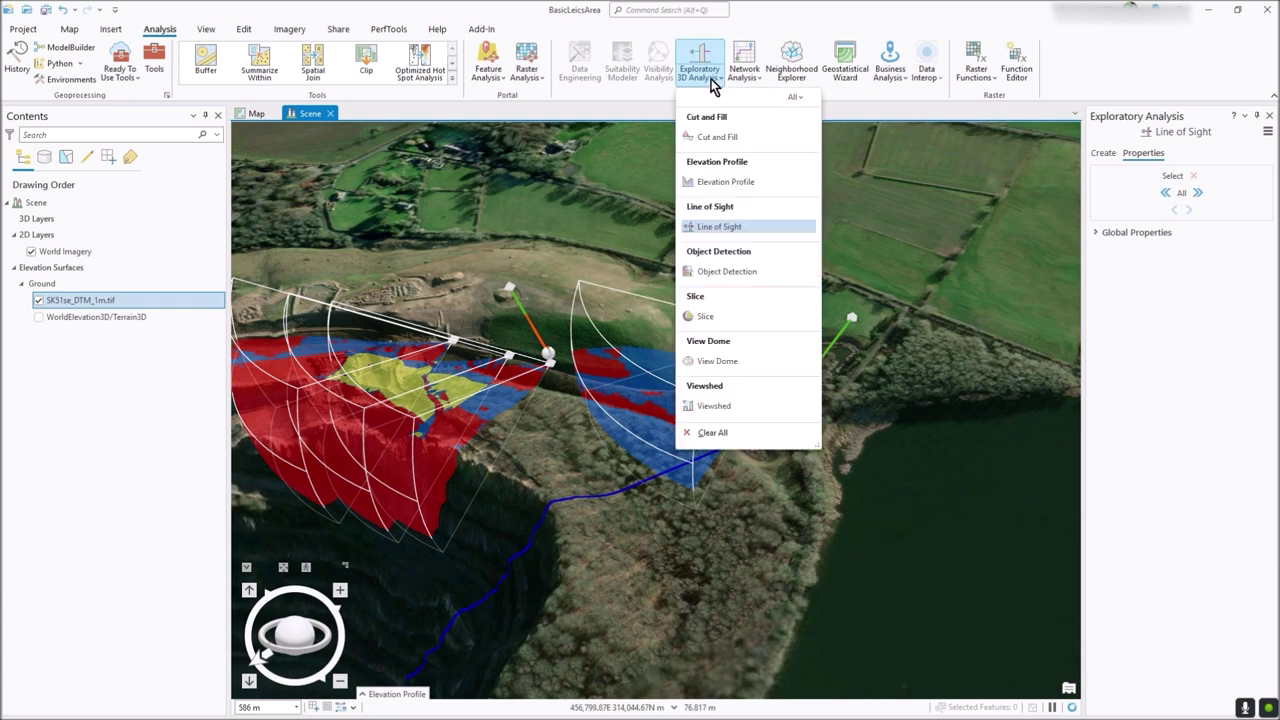
left_click(729, 438)
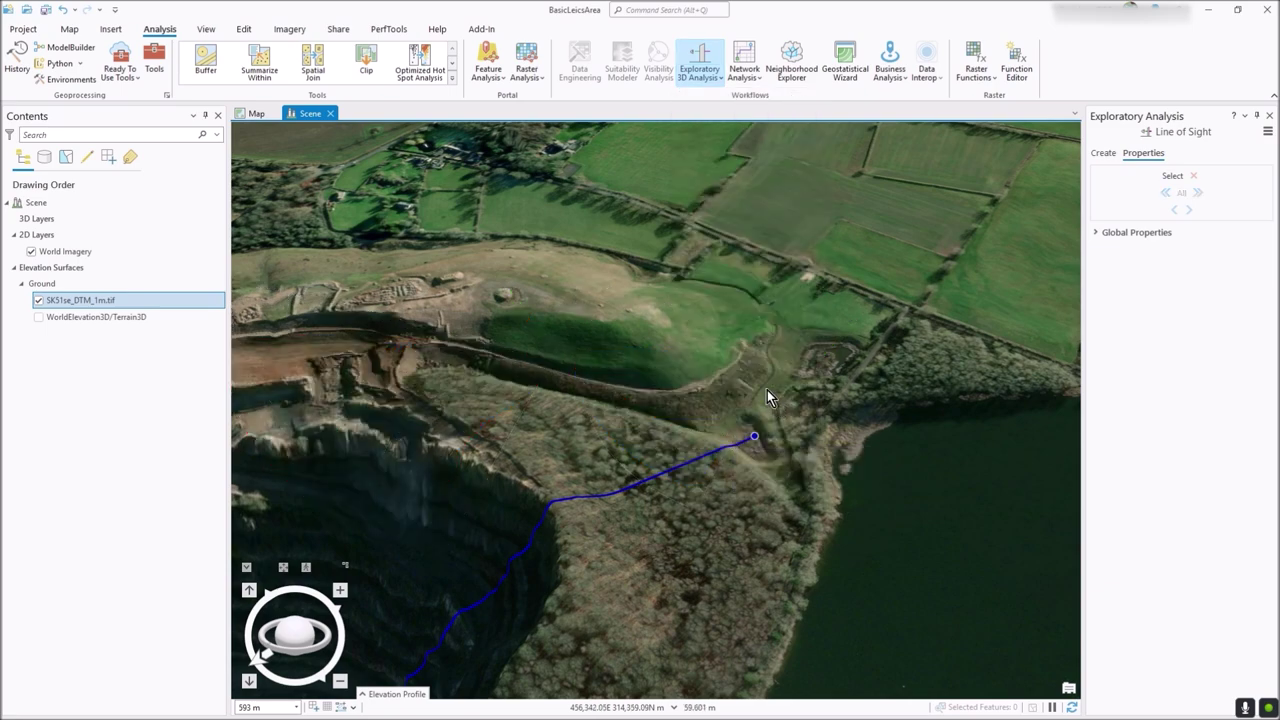
scroll(606, 435, "down", 5)
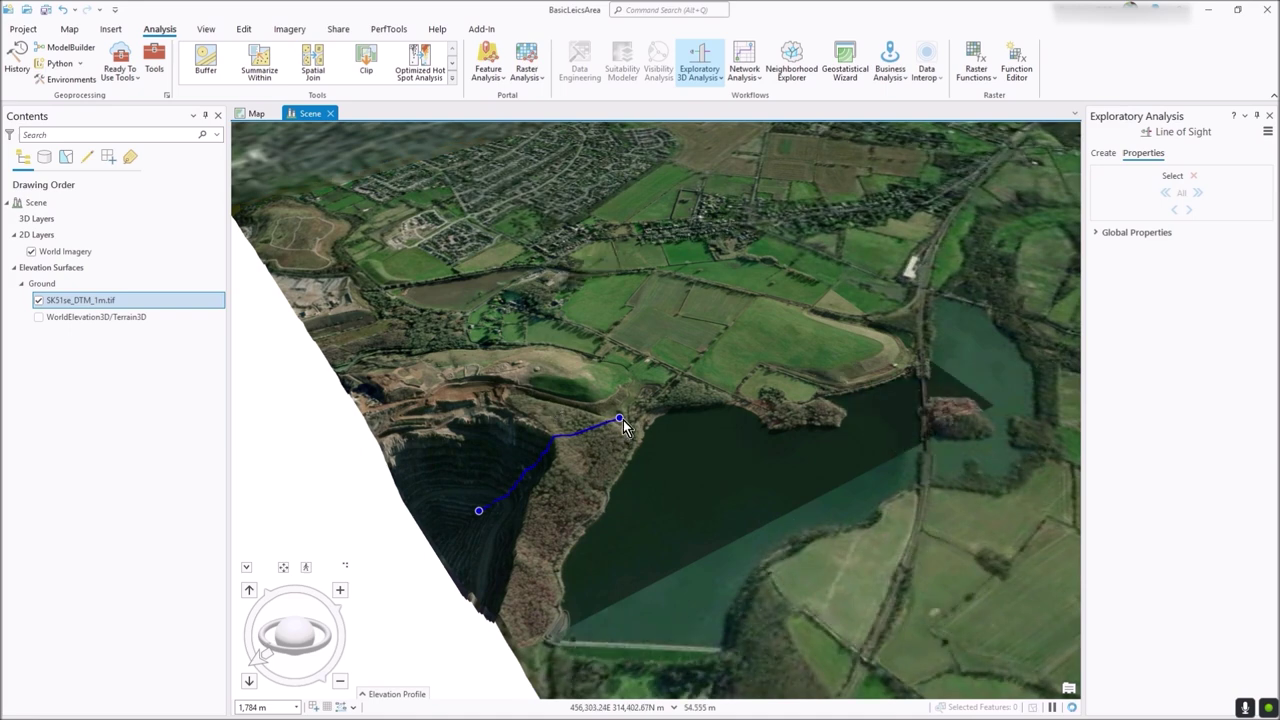
scroll(623, 418, "up", 1)
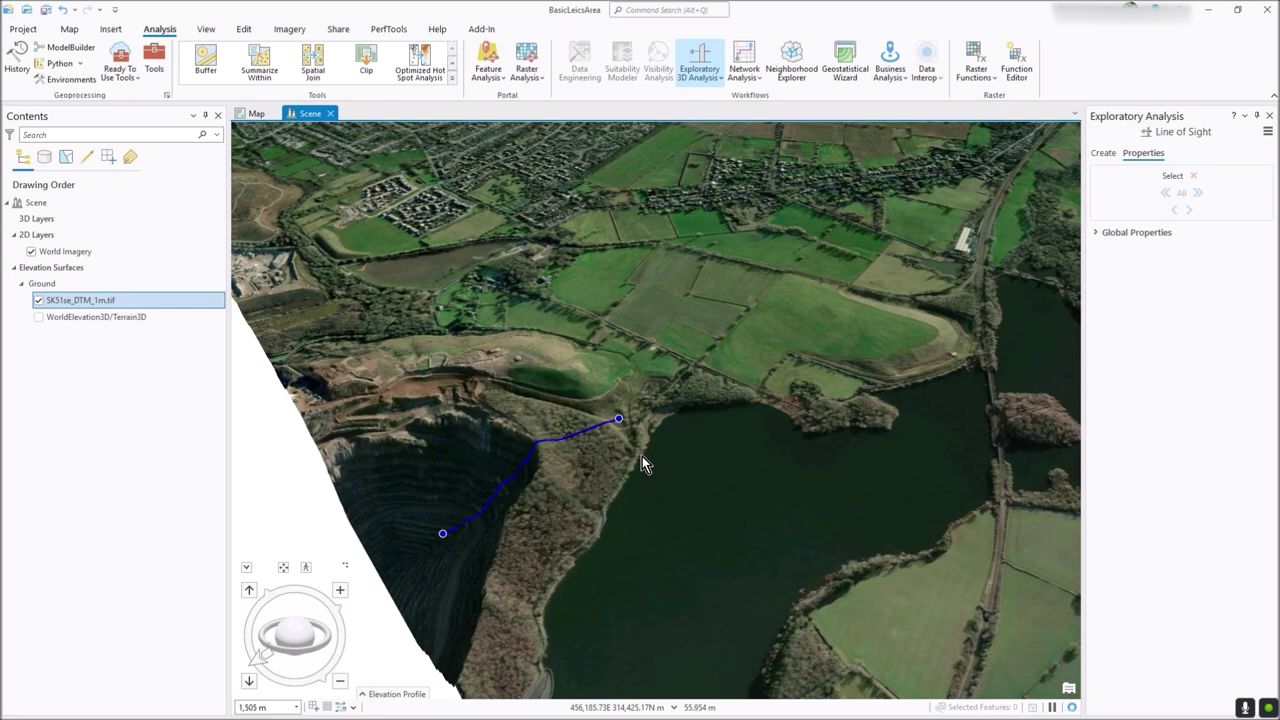
scroll(590, 458, "up", 2)
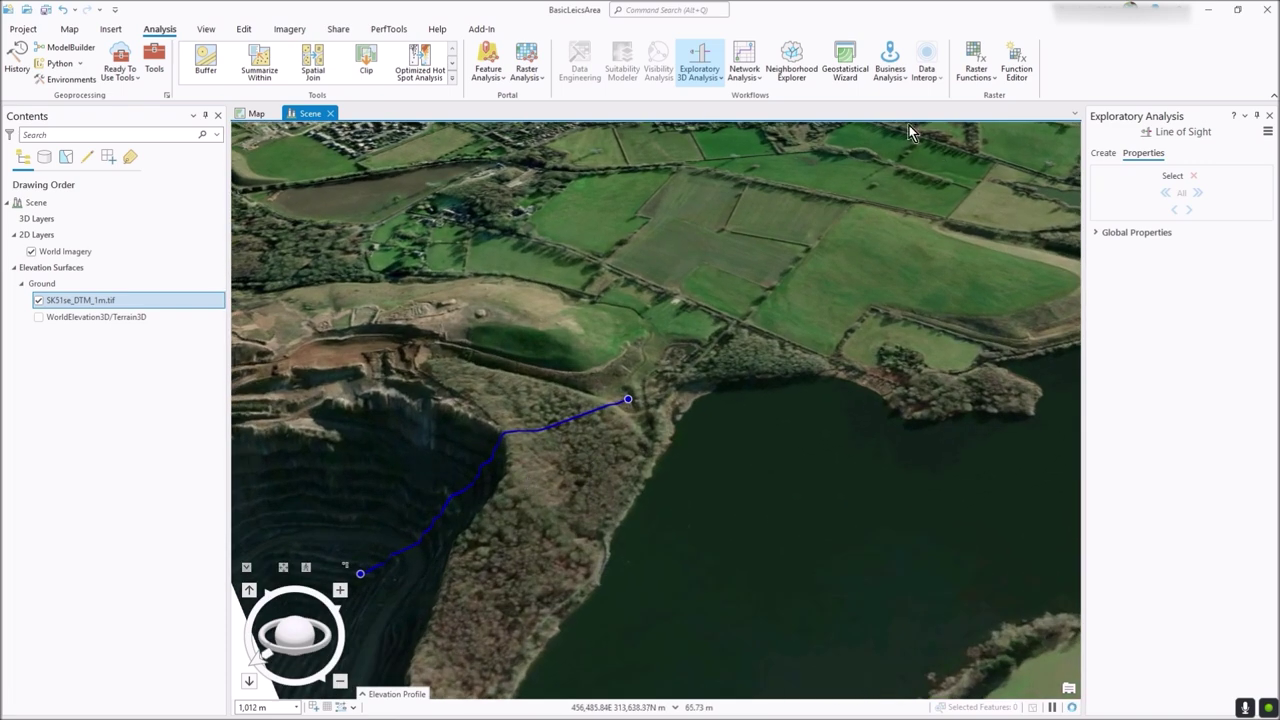
left_click(689, 80)
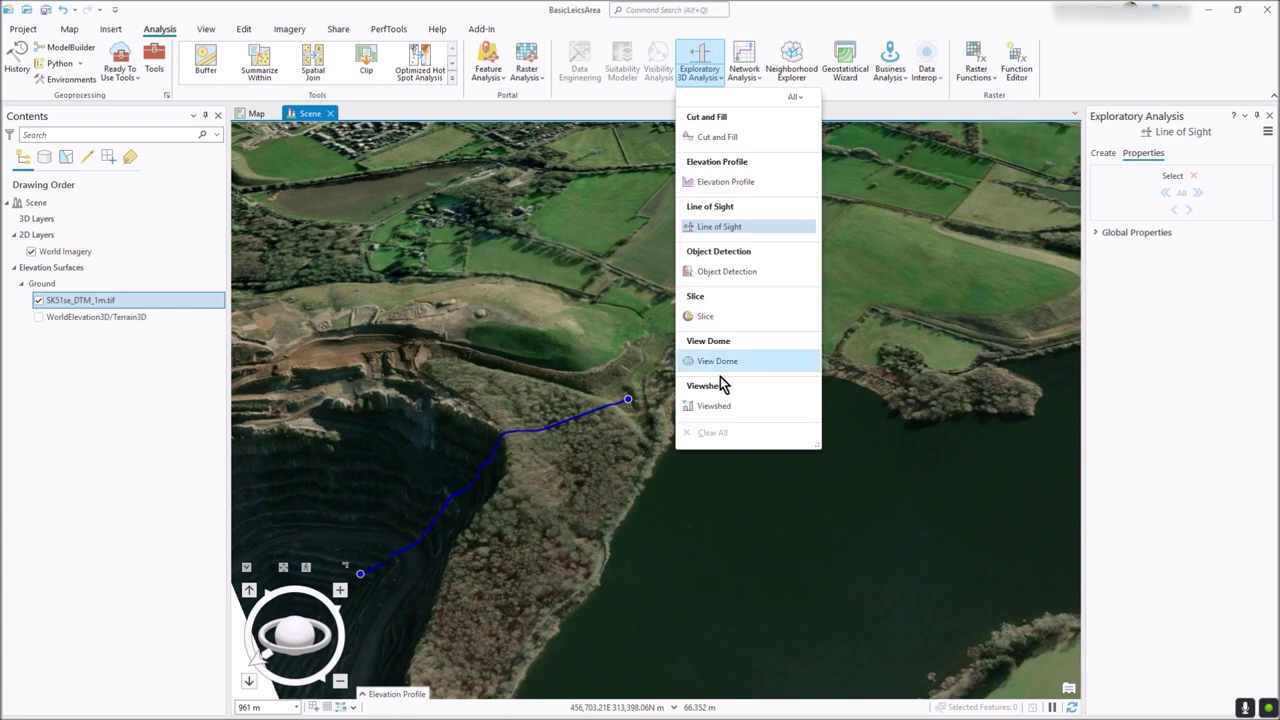
left_click(612, 322)
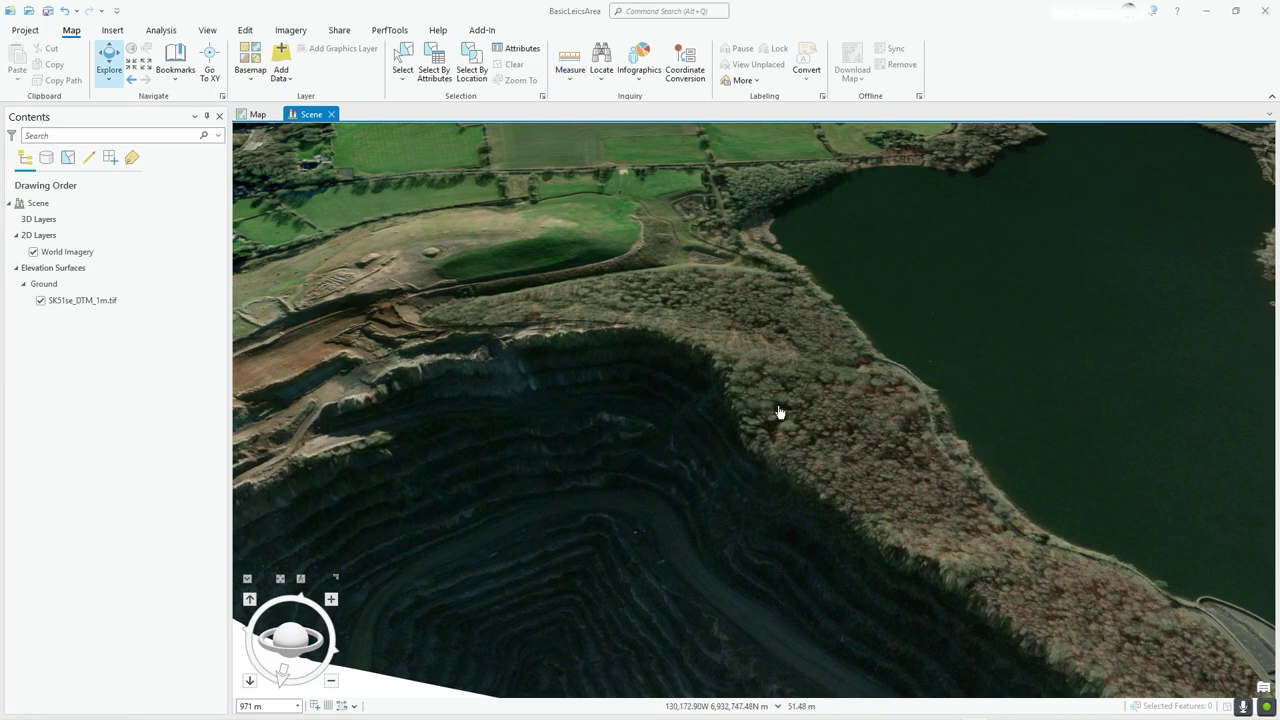
- Measure the planar distance in metric units from the quarry ledge beside the brown ramps to the benches below the wooded rim
scroll(634, 489, "down", 2)
scroll(634, 489, "up", 4)
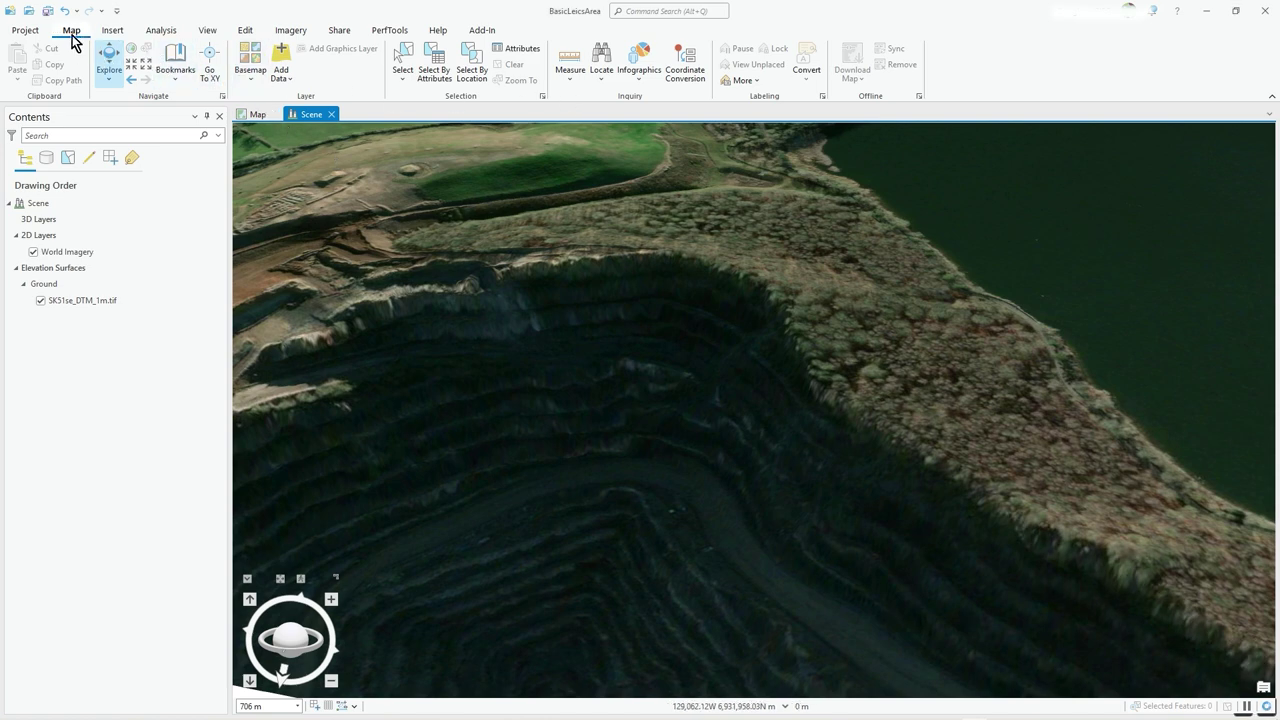
left_click(112, 31)
left_click(70, 31)
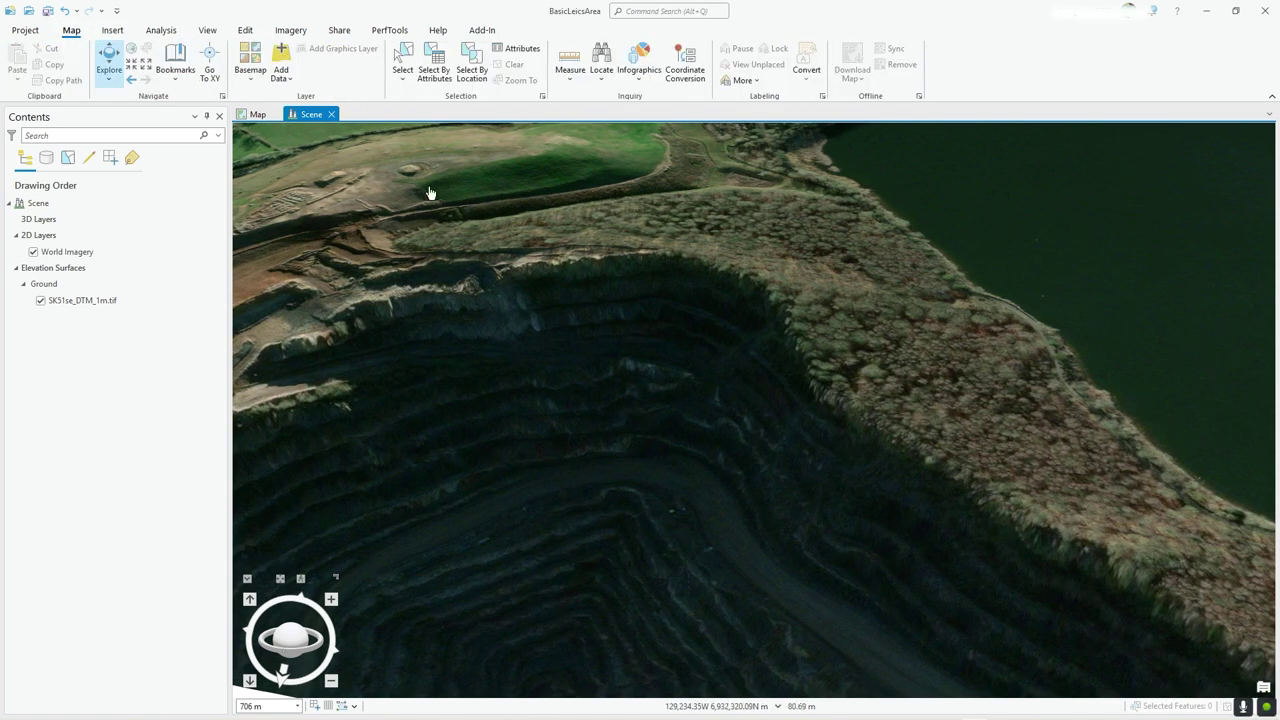
left_click(572, 81)
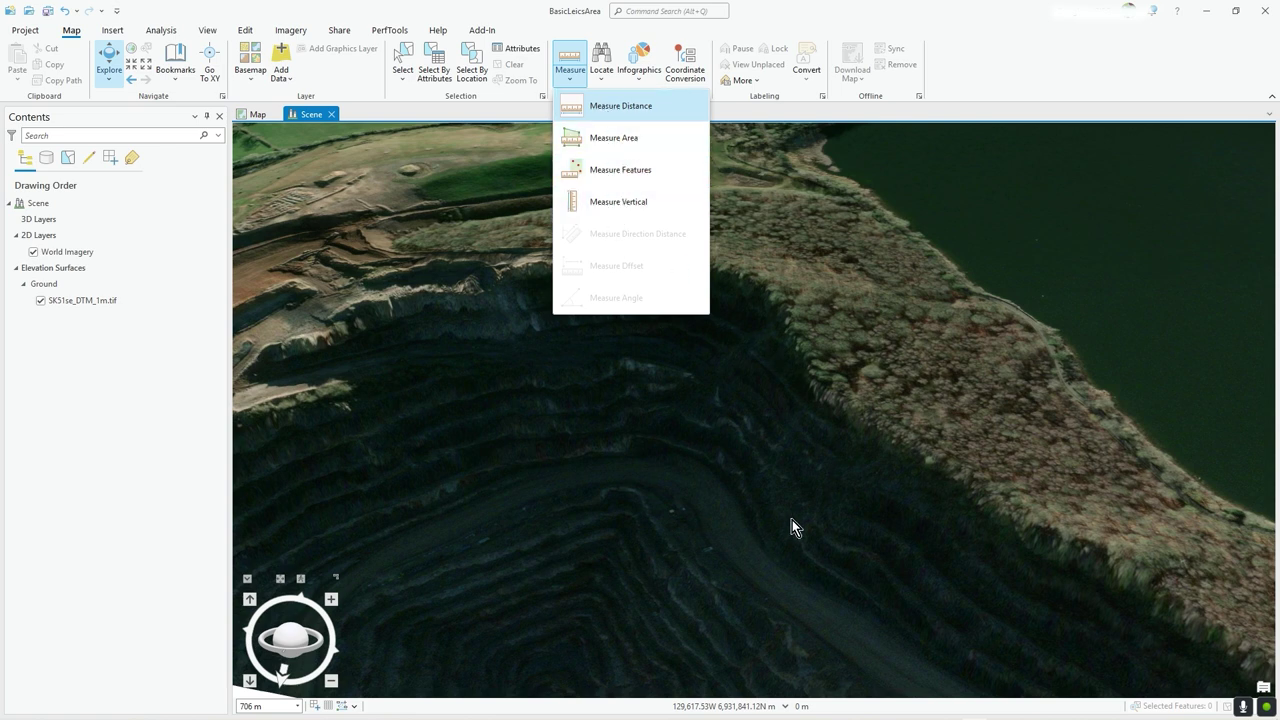
left_click(596, 108)
left_click(362, 372)
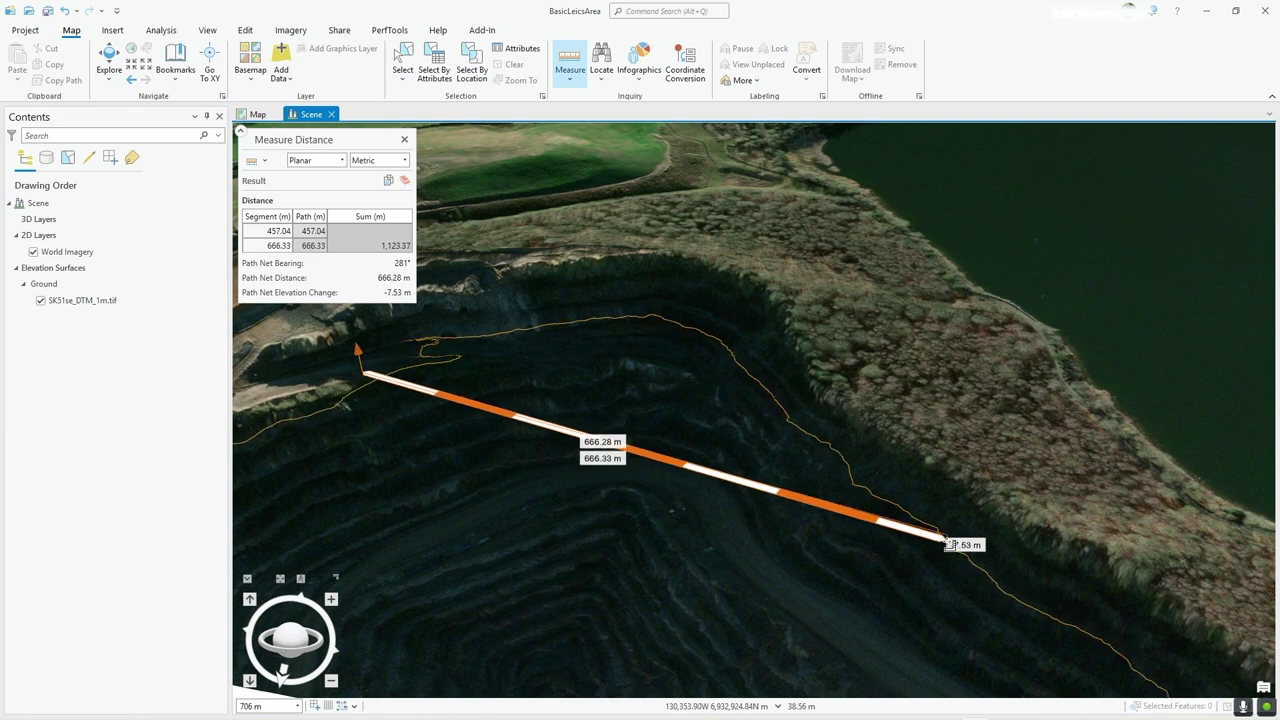
double_click(605, 350)
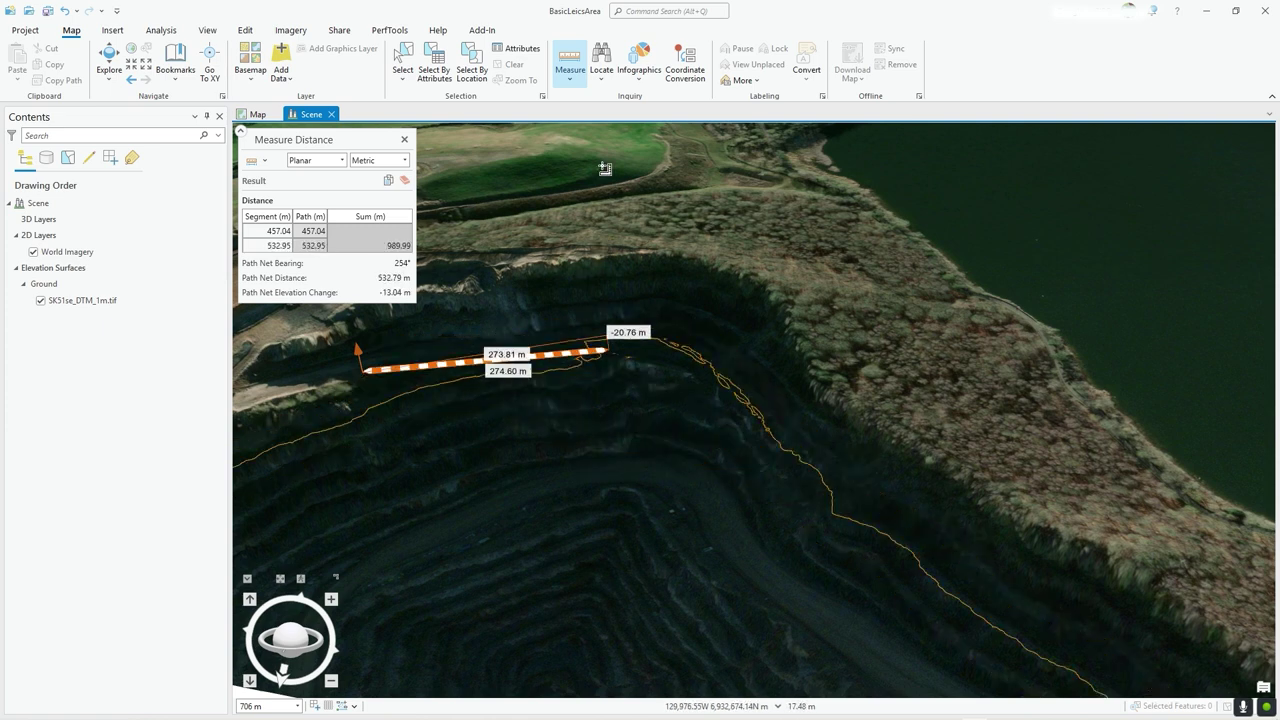
- Measure the planar area of a triangle across the quarry benches, with corners on the ramp side, the back wall and the lake-side wall
left_click(569, 80)
left_click(594, 140)
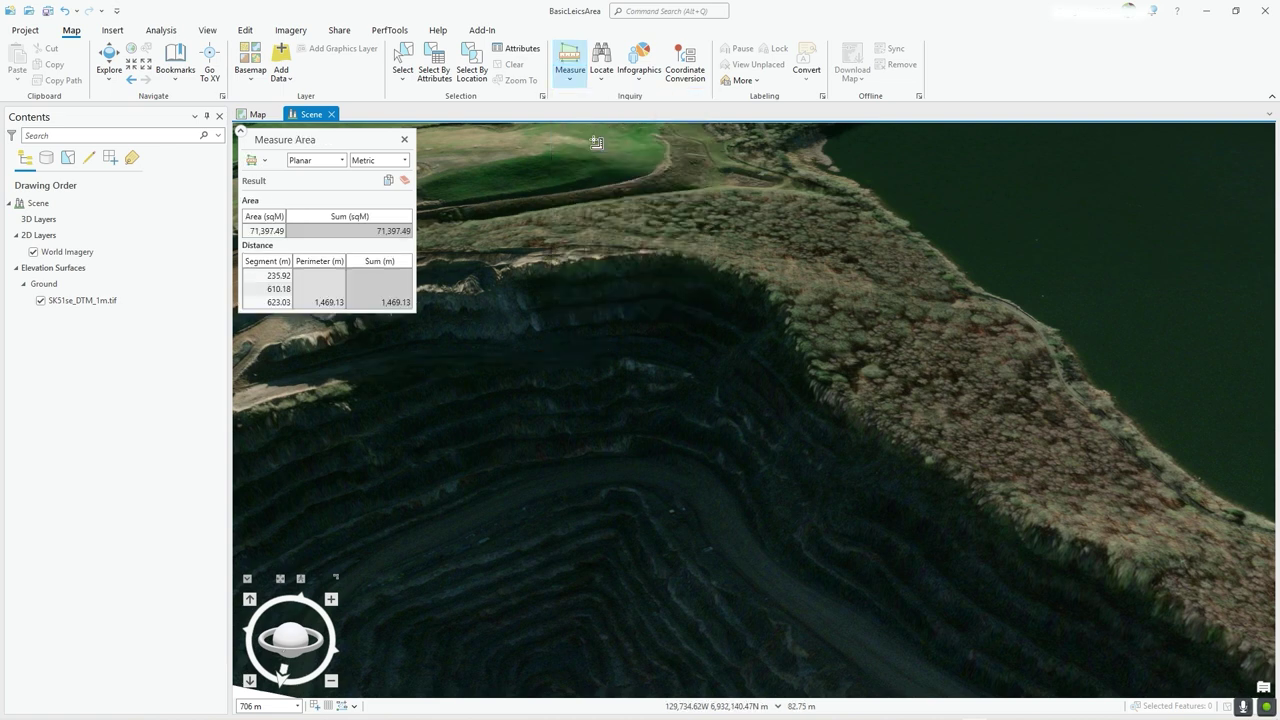
left_click(394, 391)
left_click(715, 342)
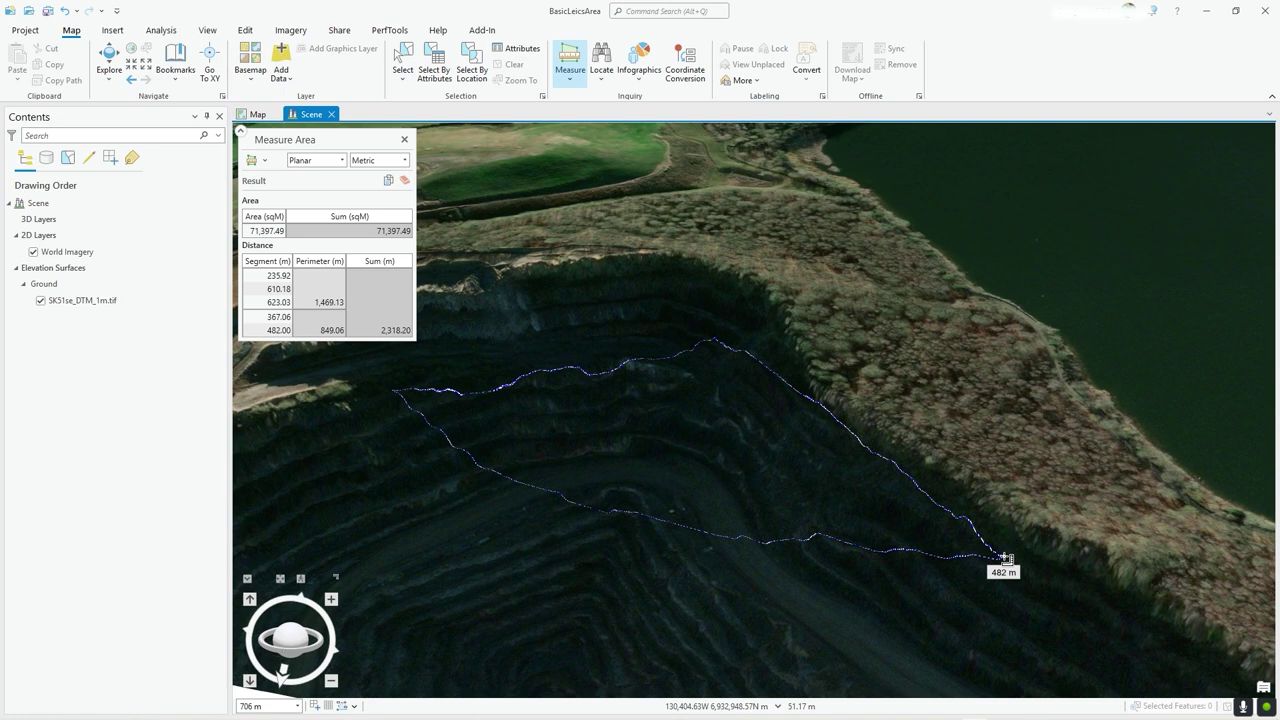
double_click(1005, 558)
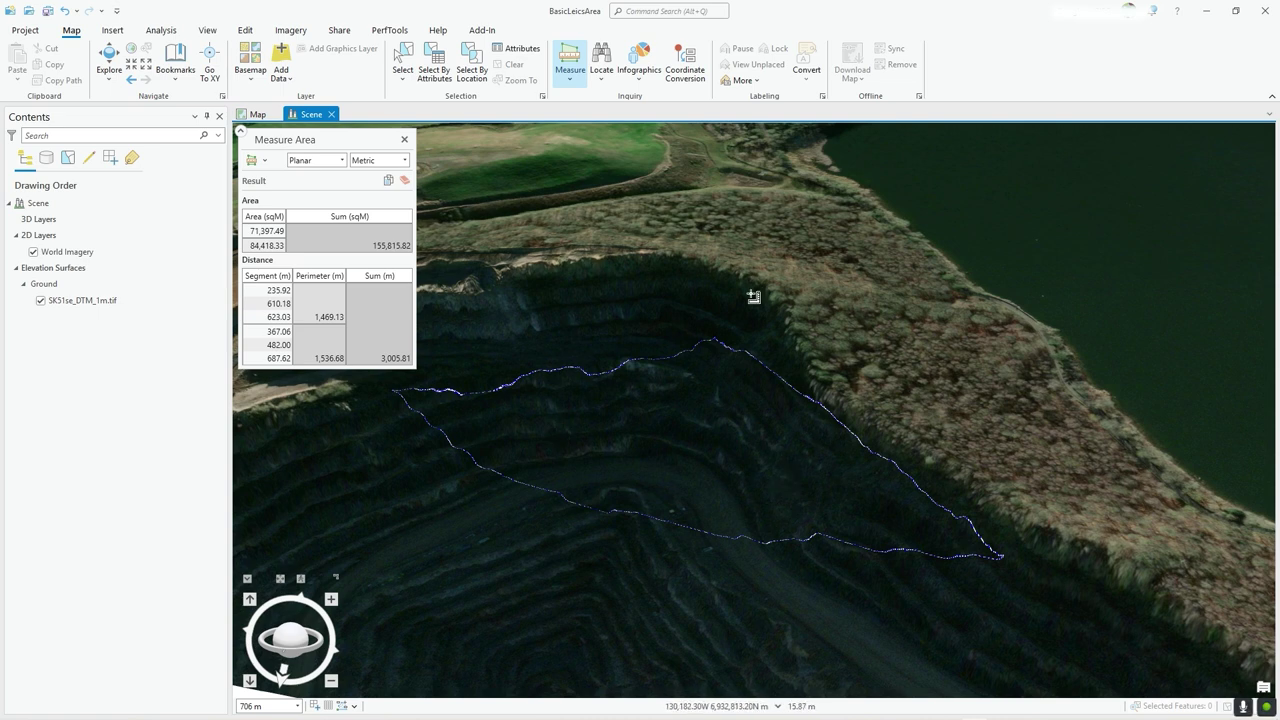
- Measure the vertical height of the quarry face from the bench below the pale ledge up to the ledge's edge
left_click(571, 86)
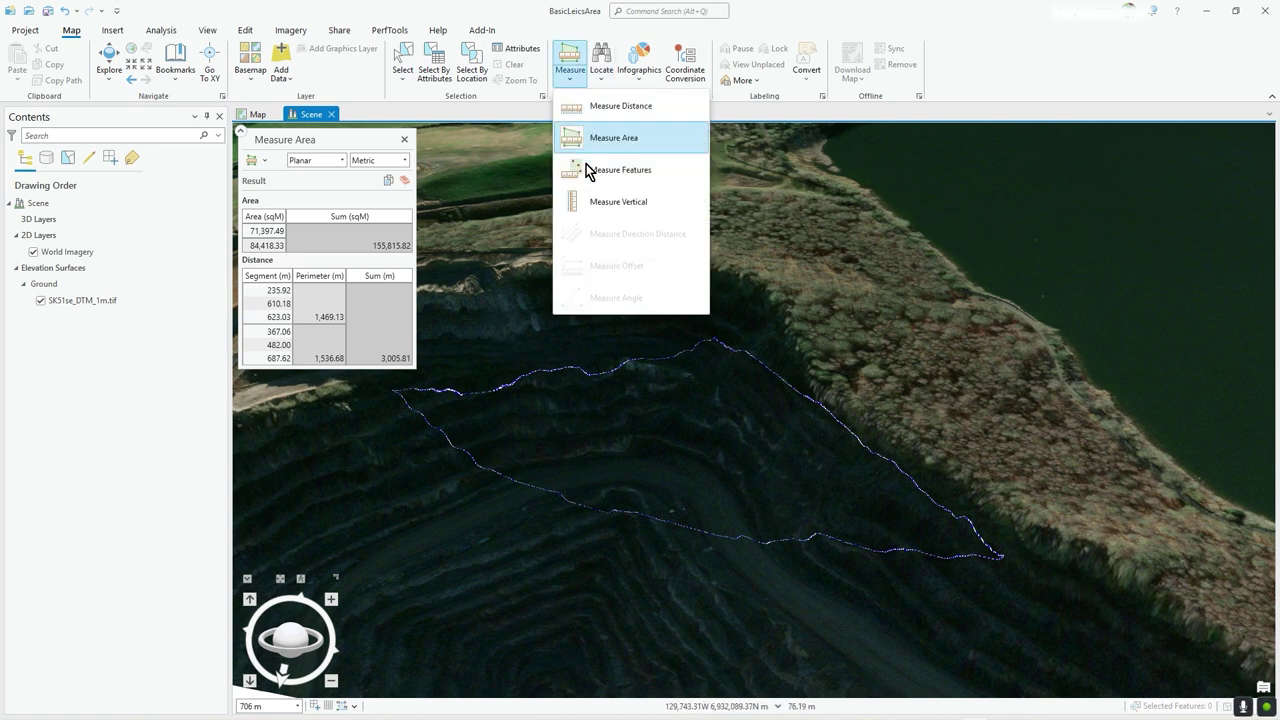
left_click(585, 203)
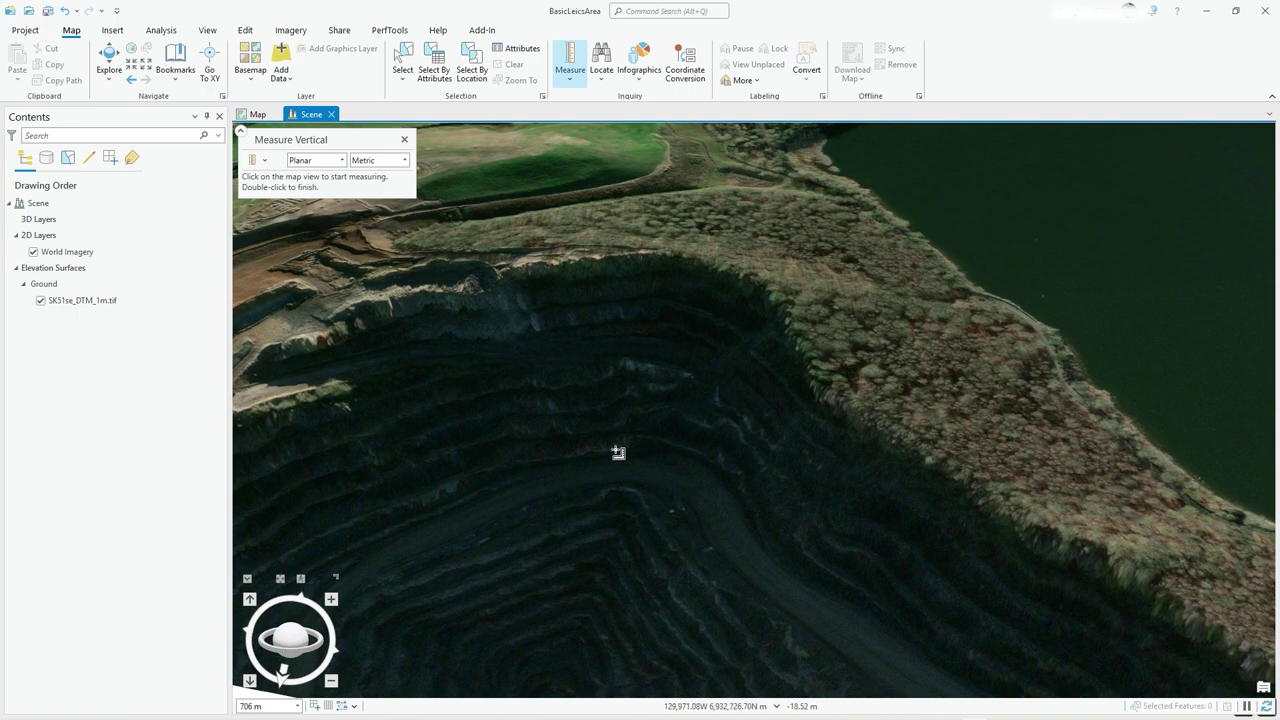
scroll(598, 618, "down", 5)
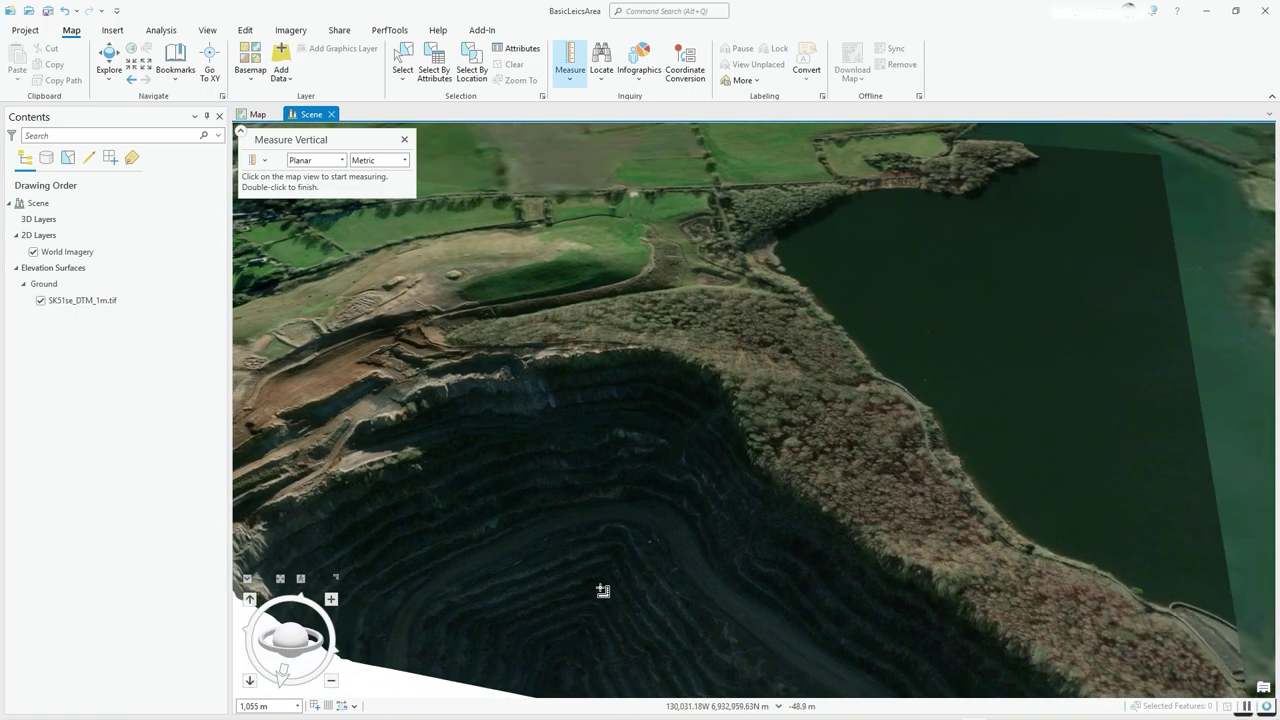
scroll(606, 577, "up", 4)
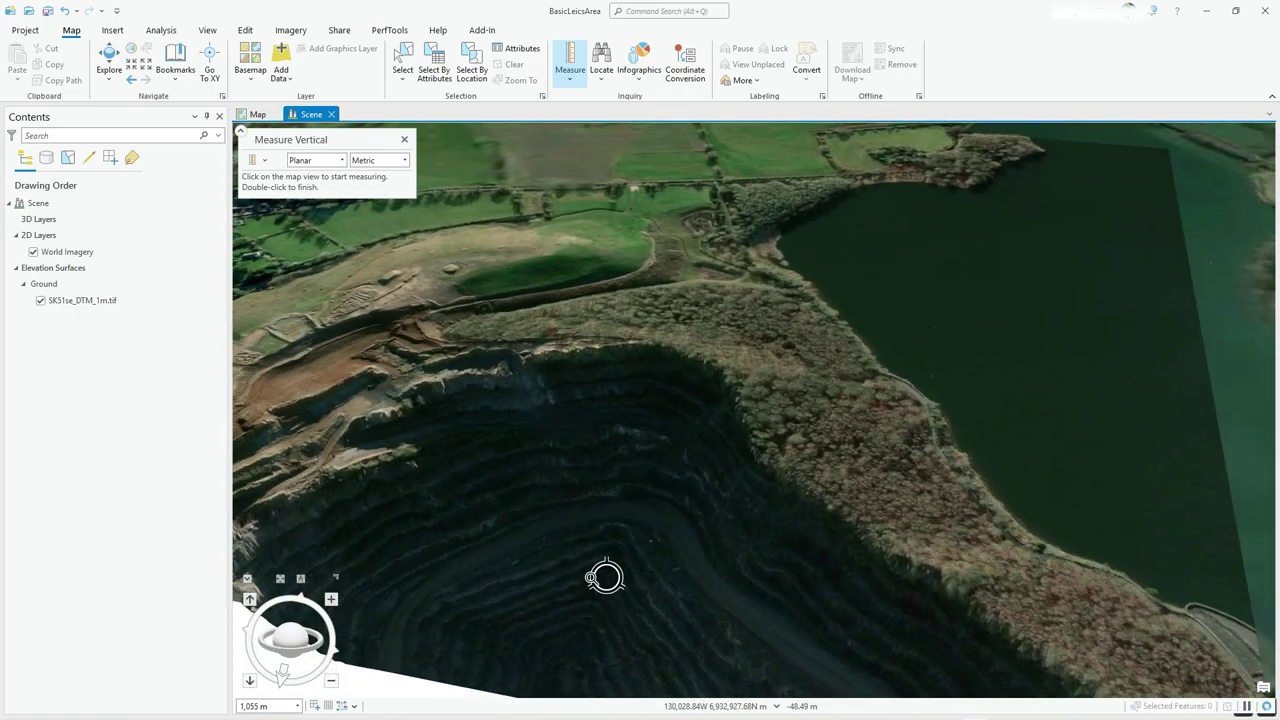
scroll(606, 577, "up", 3)
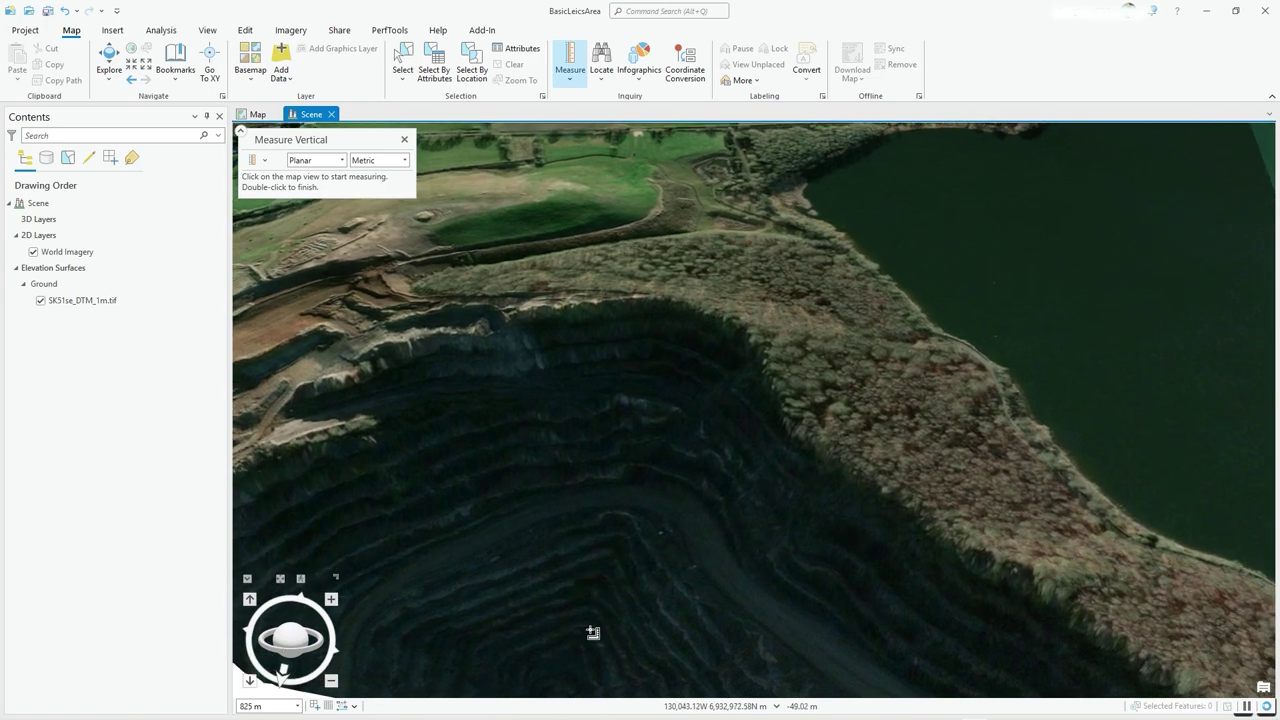
scroll(389, 377, "up", 4)
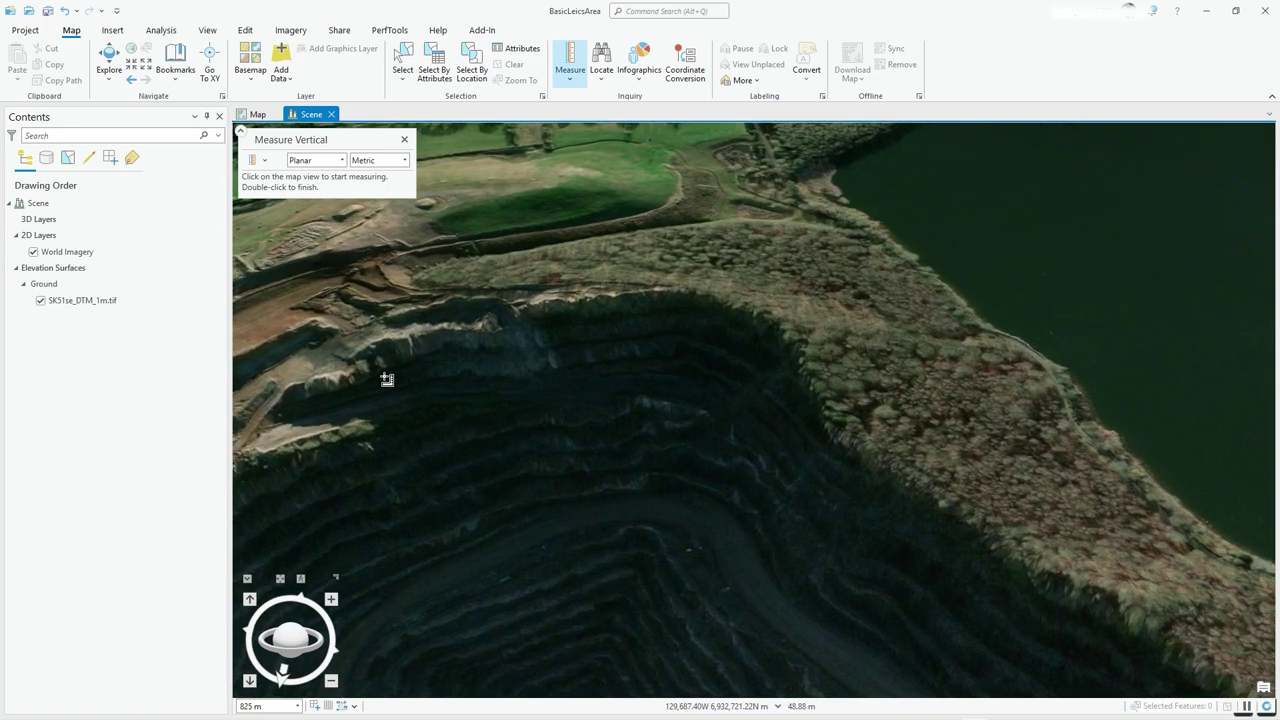
scroll(448, 314, "up", 3)
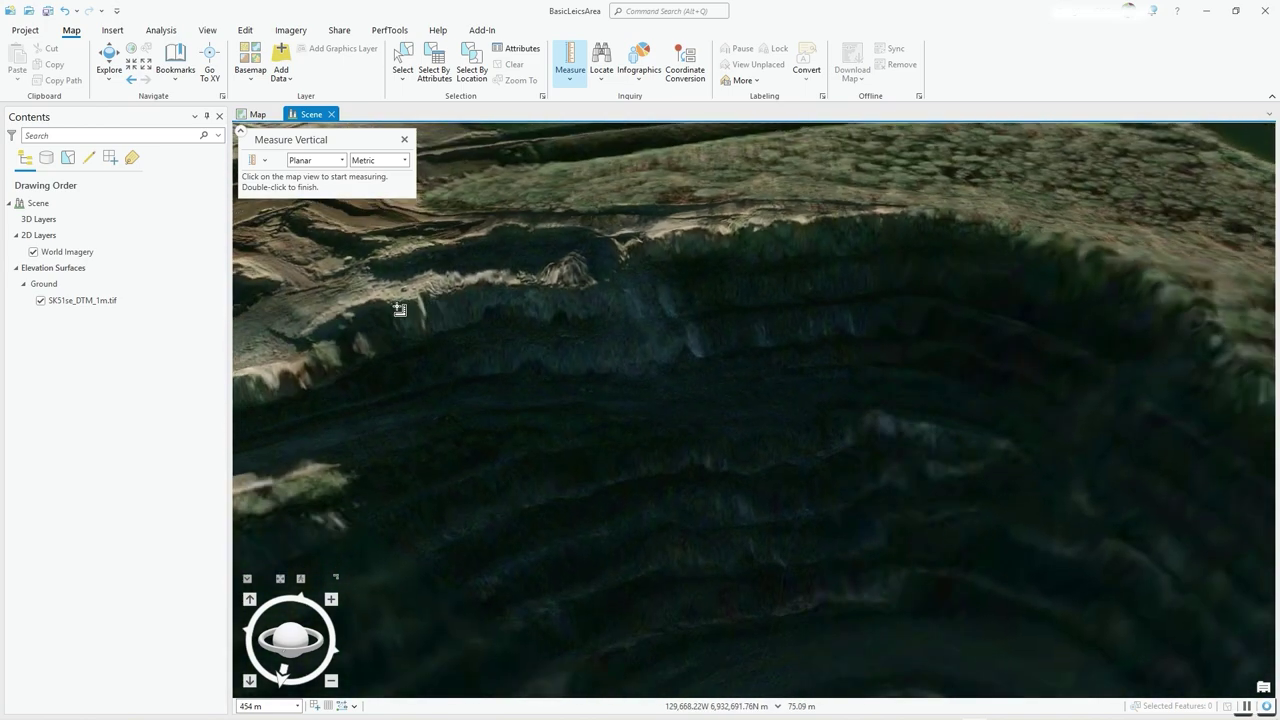
left_click(470, 328)
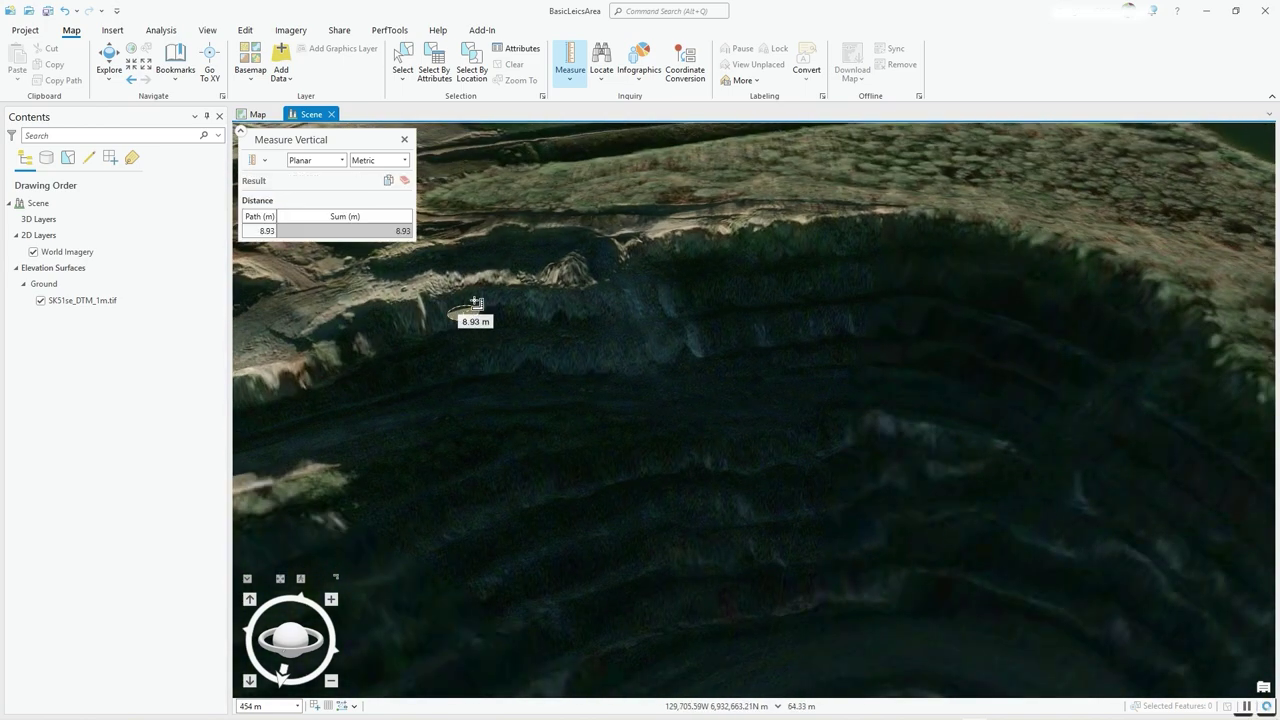
scroll(467, 280, "up", 3)
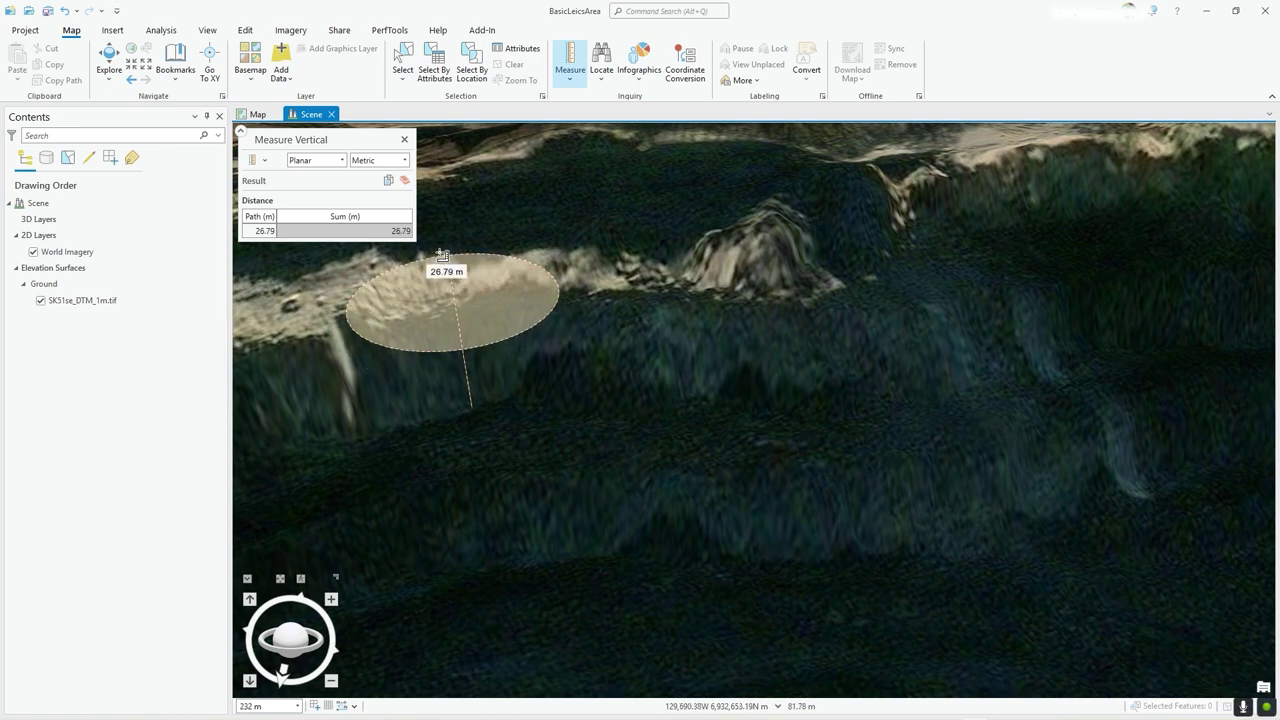
scroll(452, 270, "down", 2)
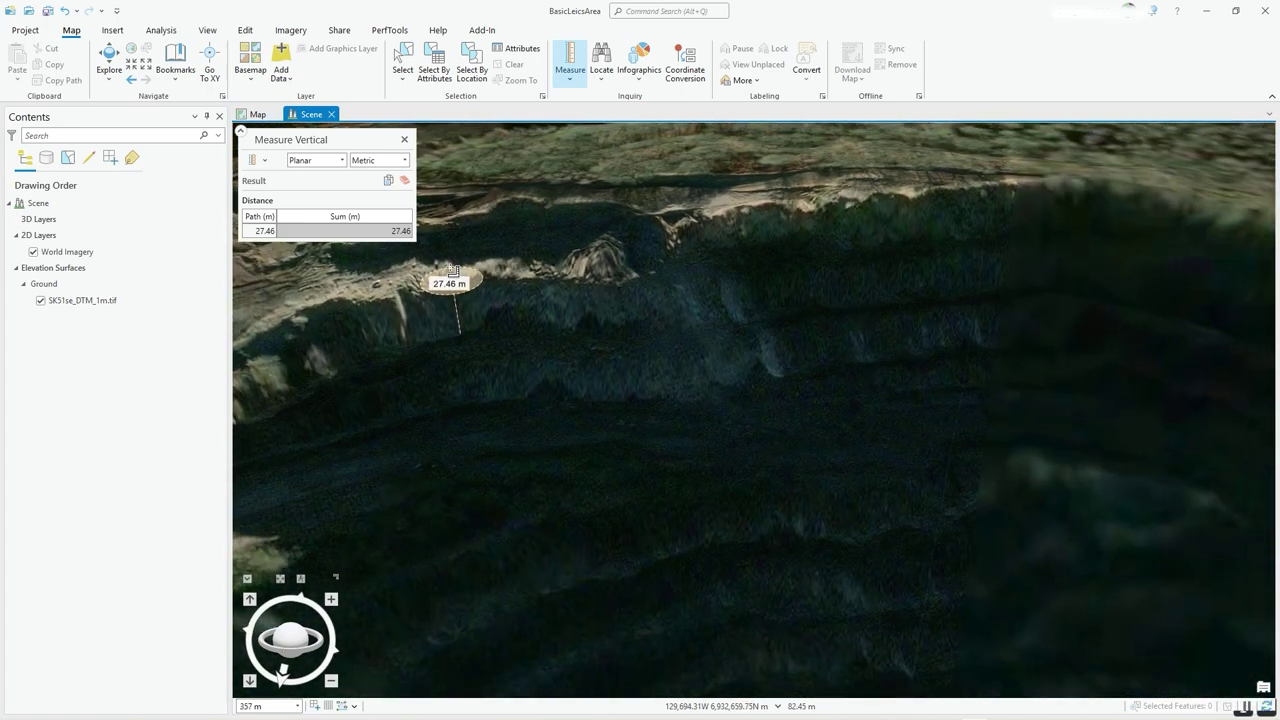
key("Escape")
- Measure the quarry's vertical depth from the lowest part of the pit up towards its rim, then exit the measurement
scroll(669, 486, "down", 5)
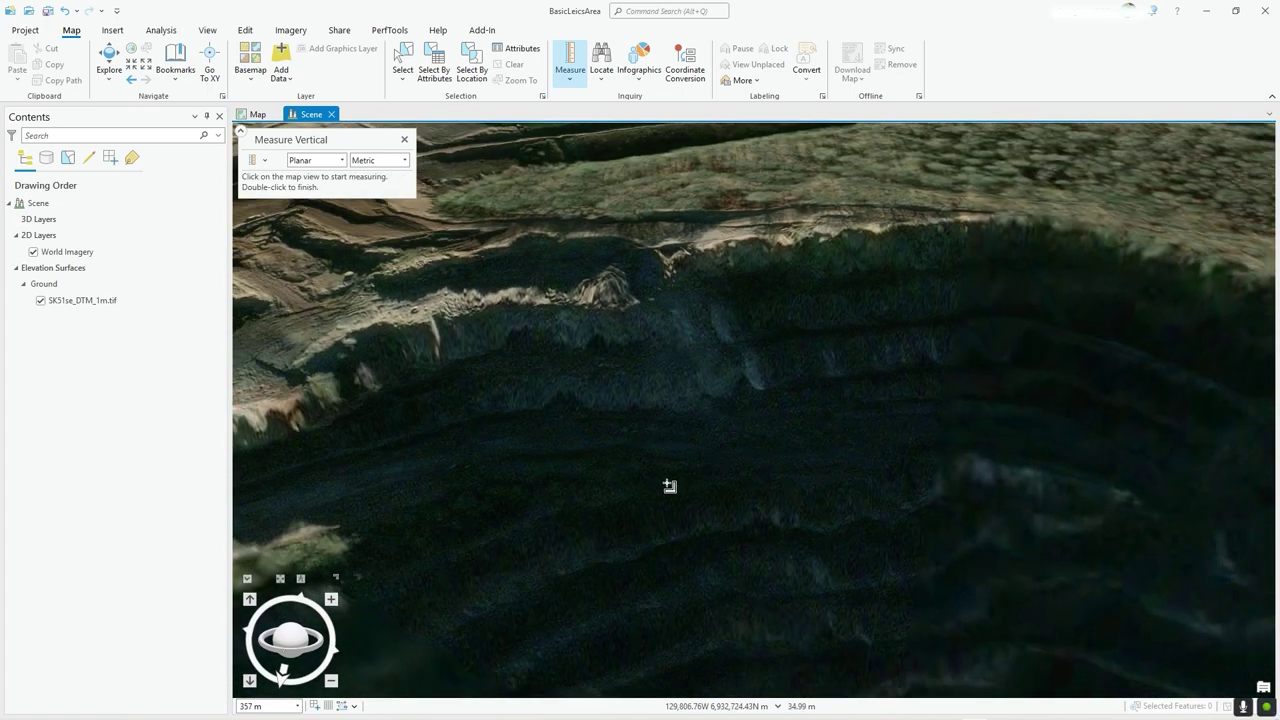
scroll(752, 501, "down", 3)
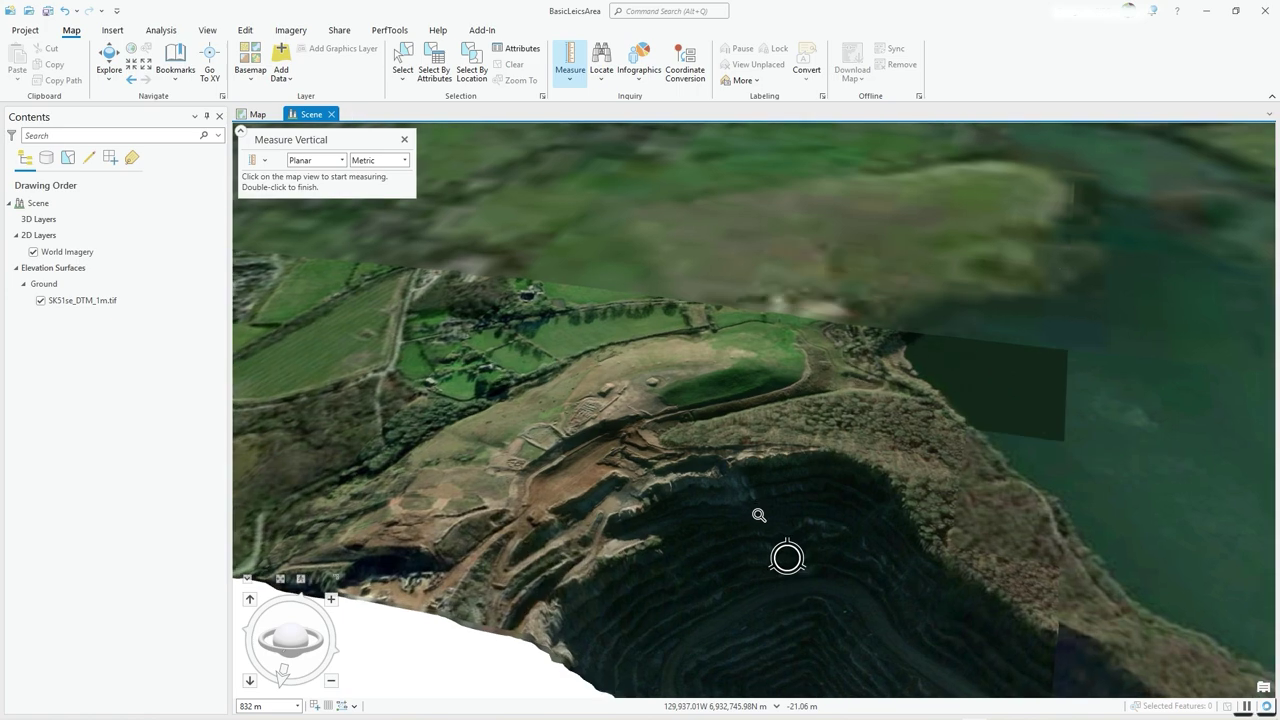
left_click(803, 680)
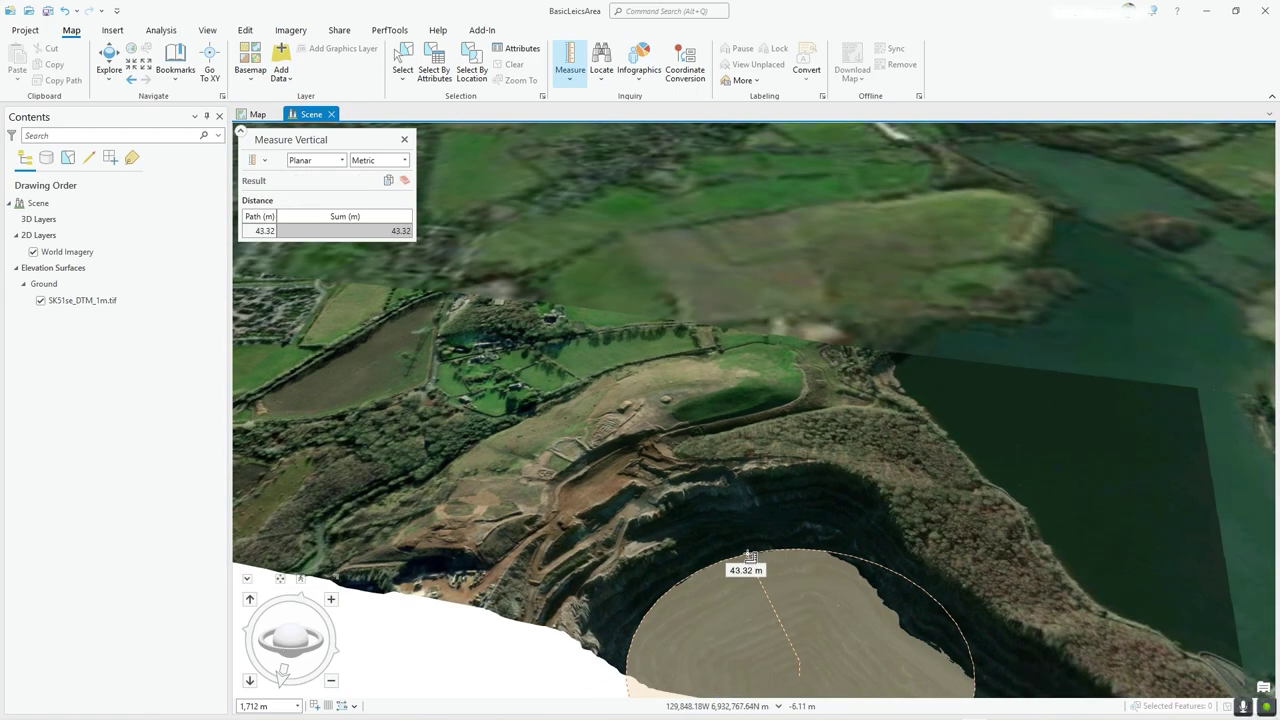
scroll(748, 565, "up", 4)
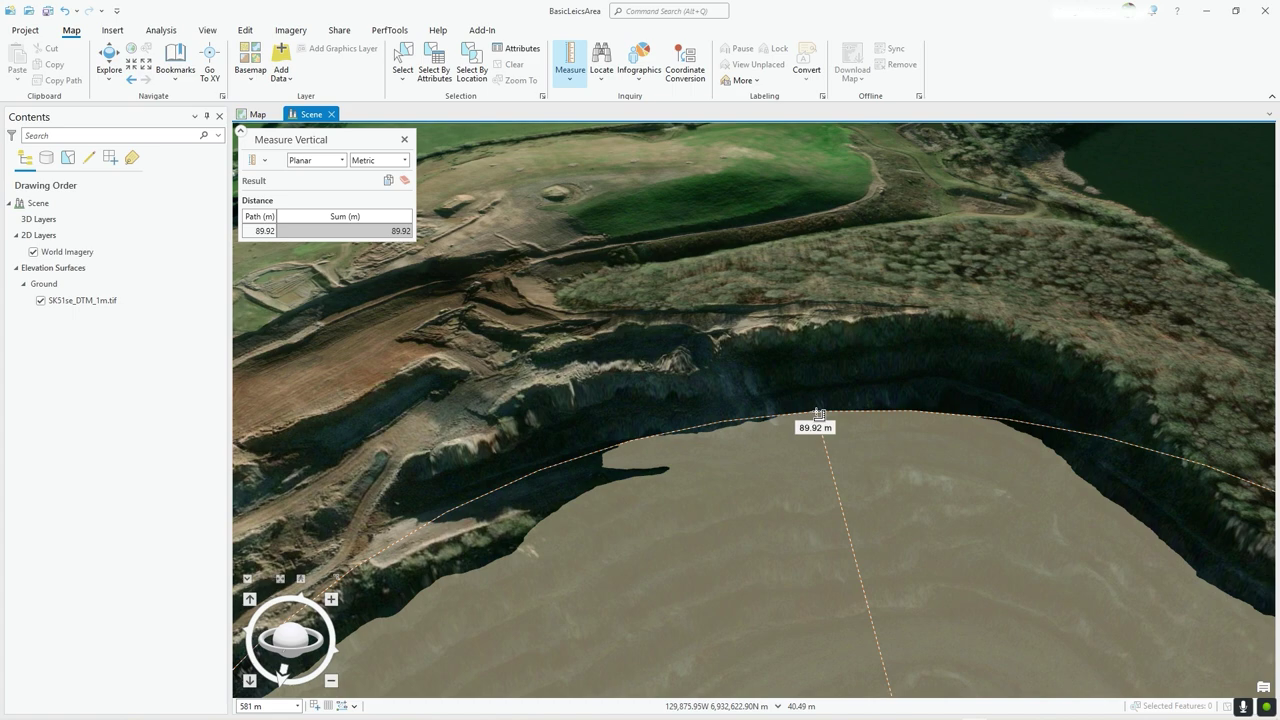
scroll(870, 425, "down", 2)
scroll(895, 432, "down", 2)
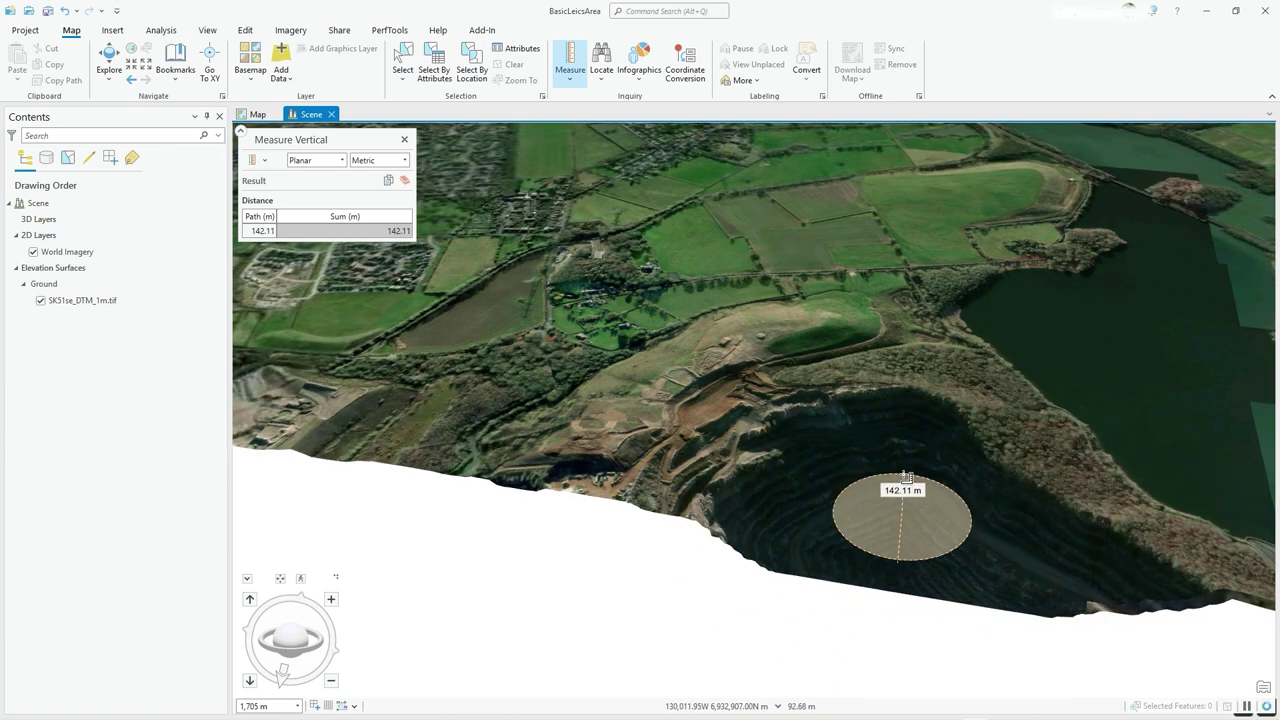
key("Escape")
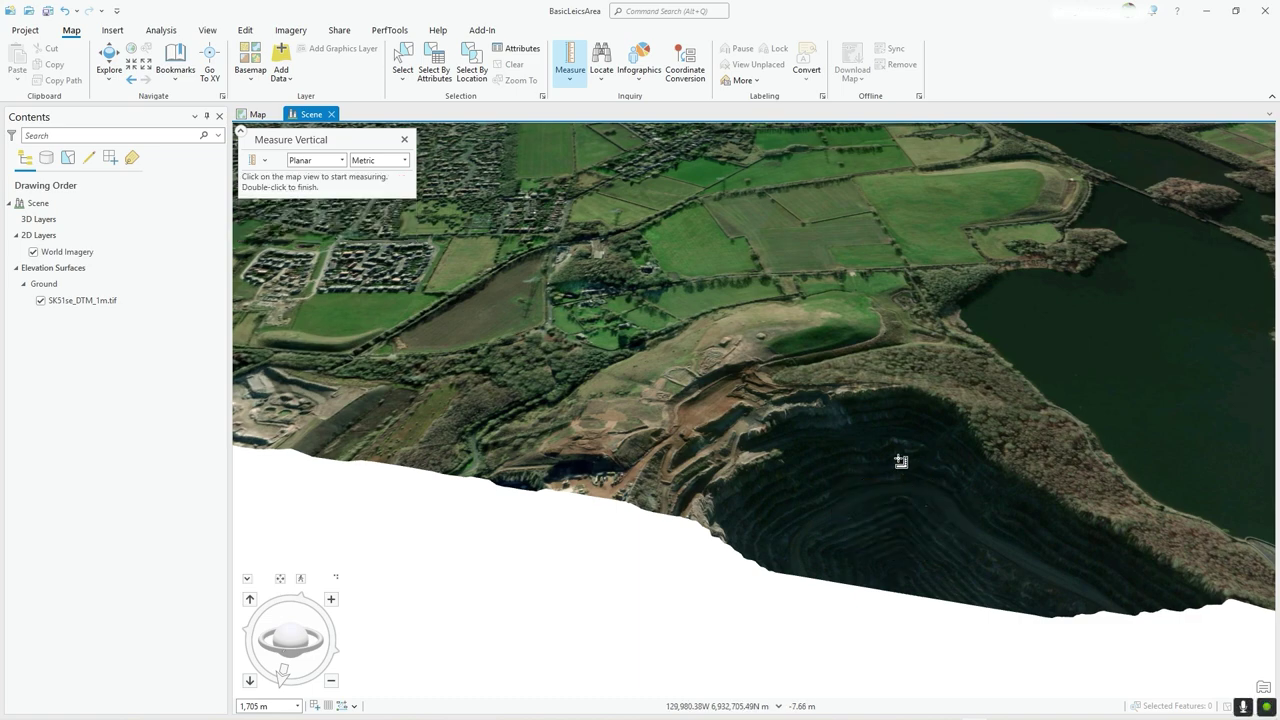
scroll(913, 447, "up", 5)
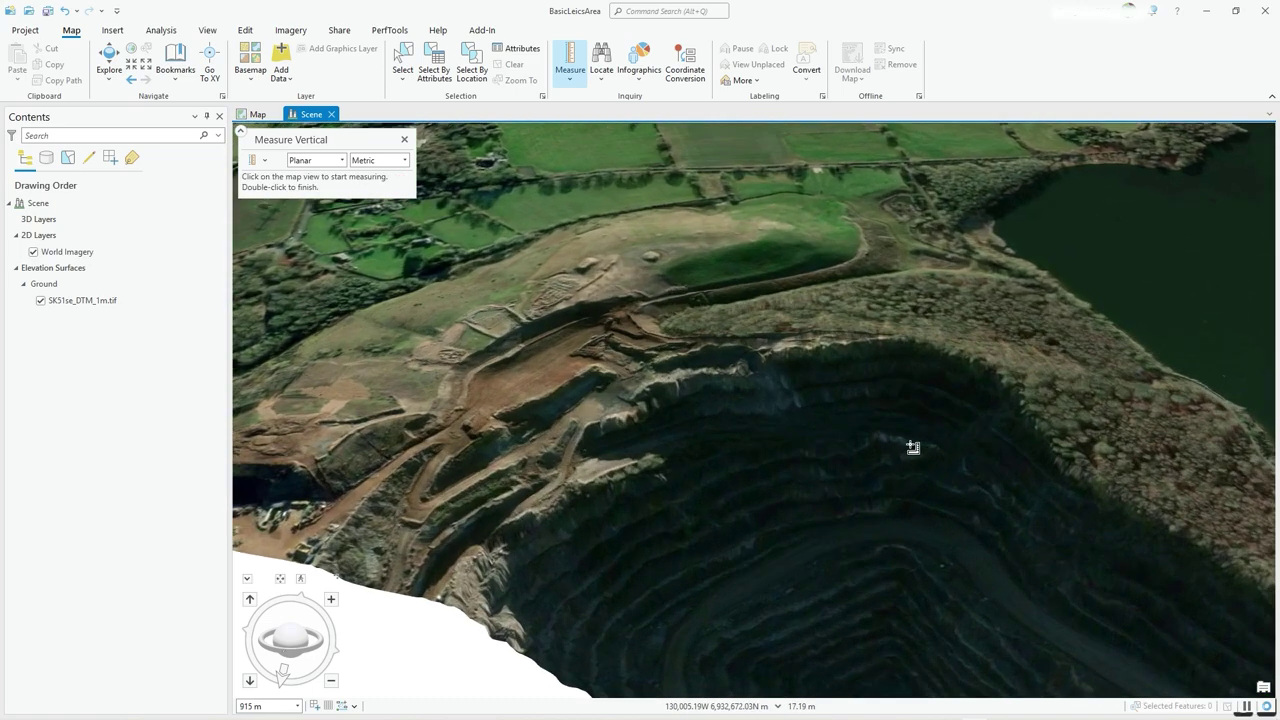